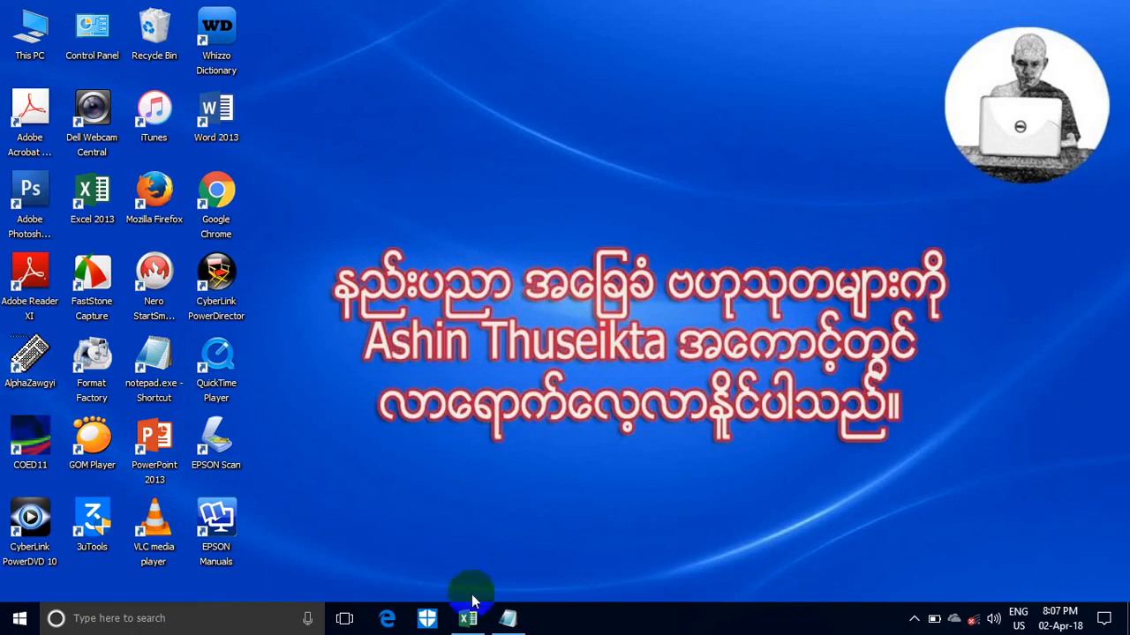
Bring up the SamThat.xlsx workbook, then switch to the blank Notepad window.
click(467, 618)
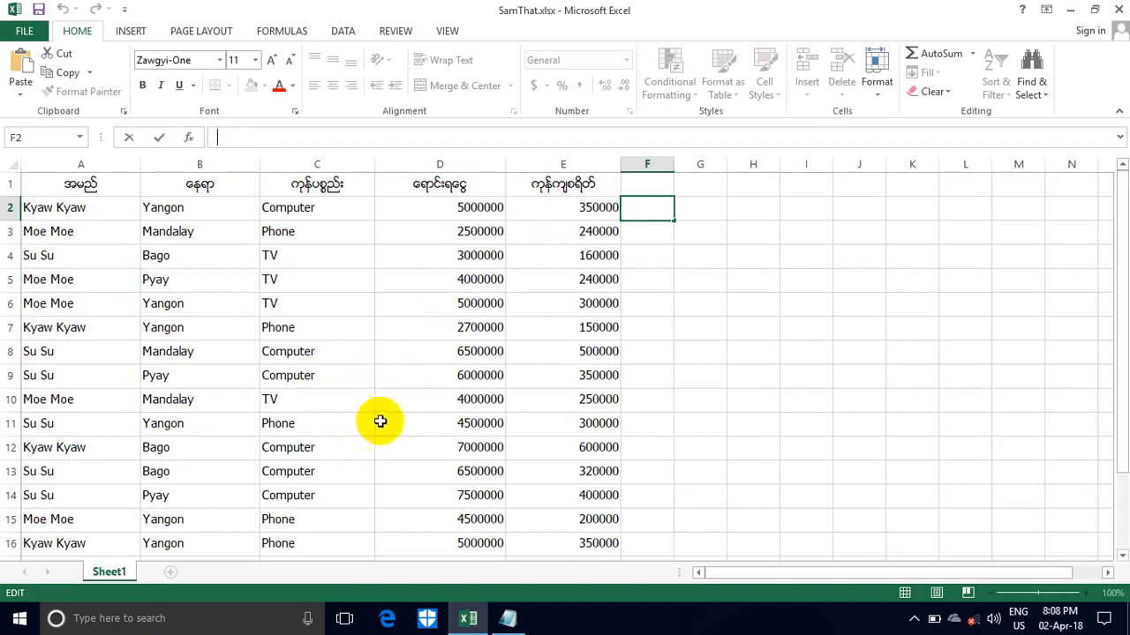
mouse_move(502, 623)
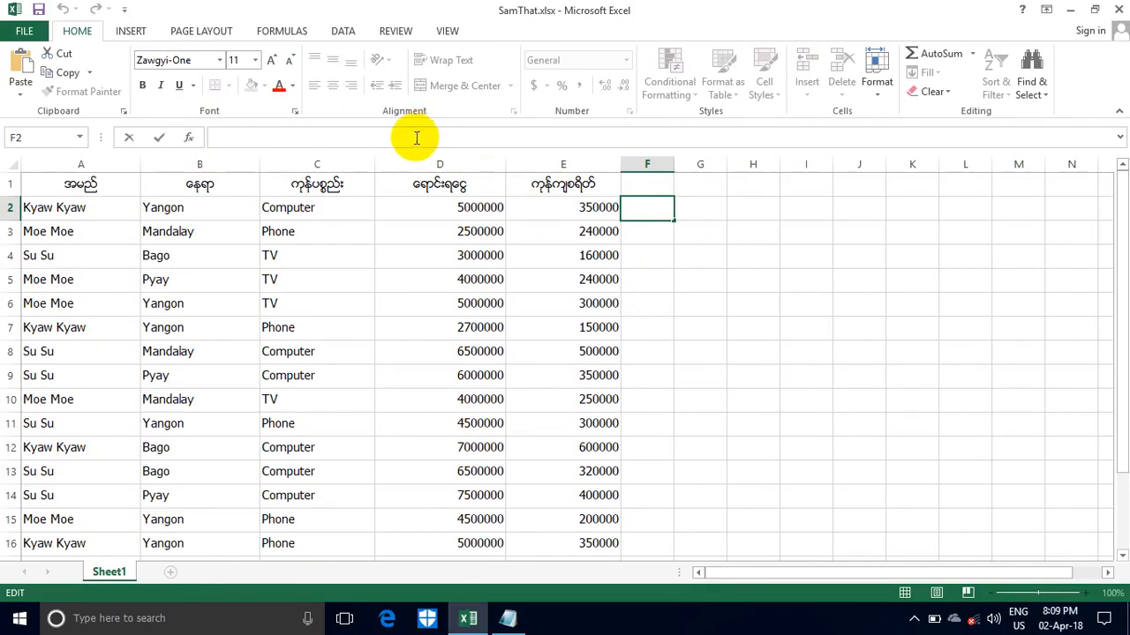
click(501, 615)
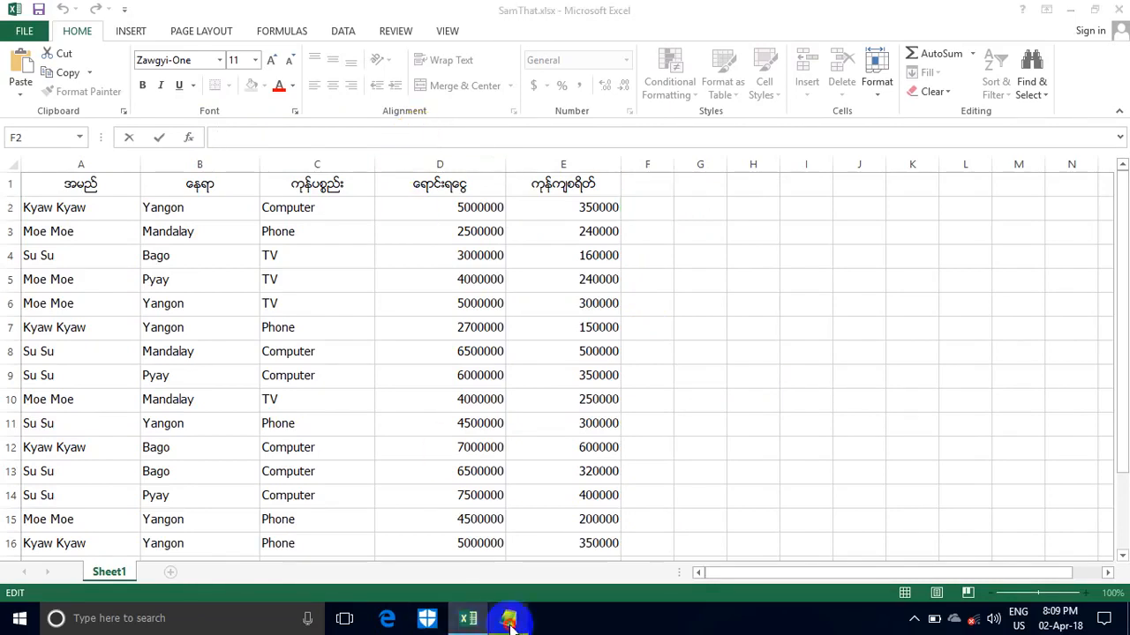
drag(468, 332, 501, 332)
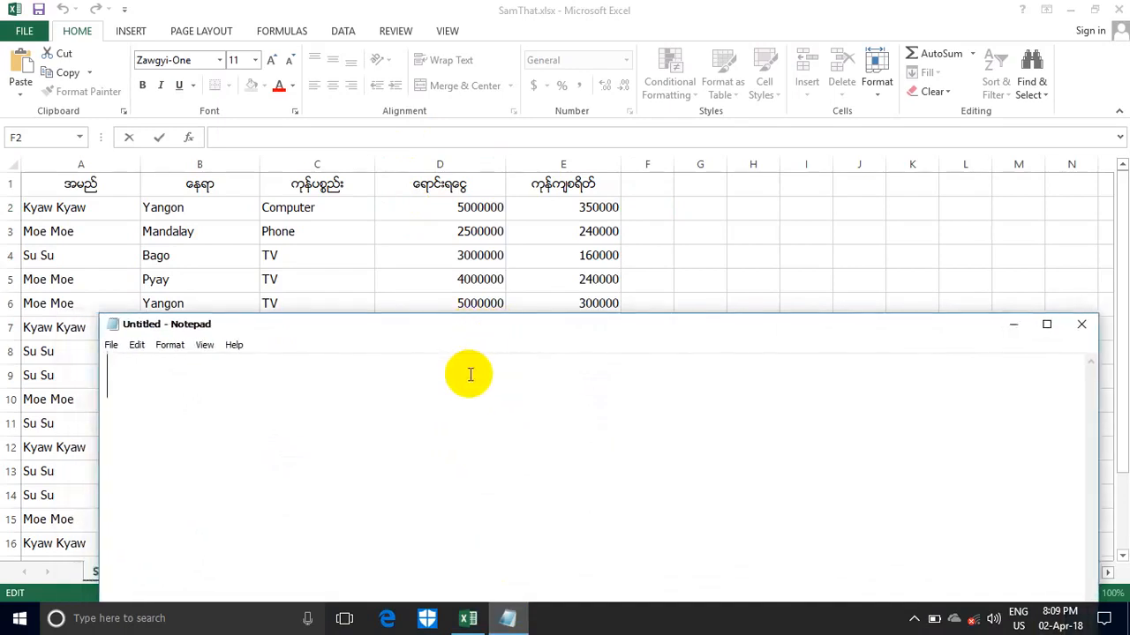
Begin an IF formula in the blank note with the condition =If(d2>=5000000.
text(=)
text(If()
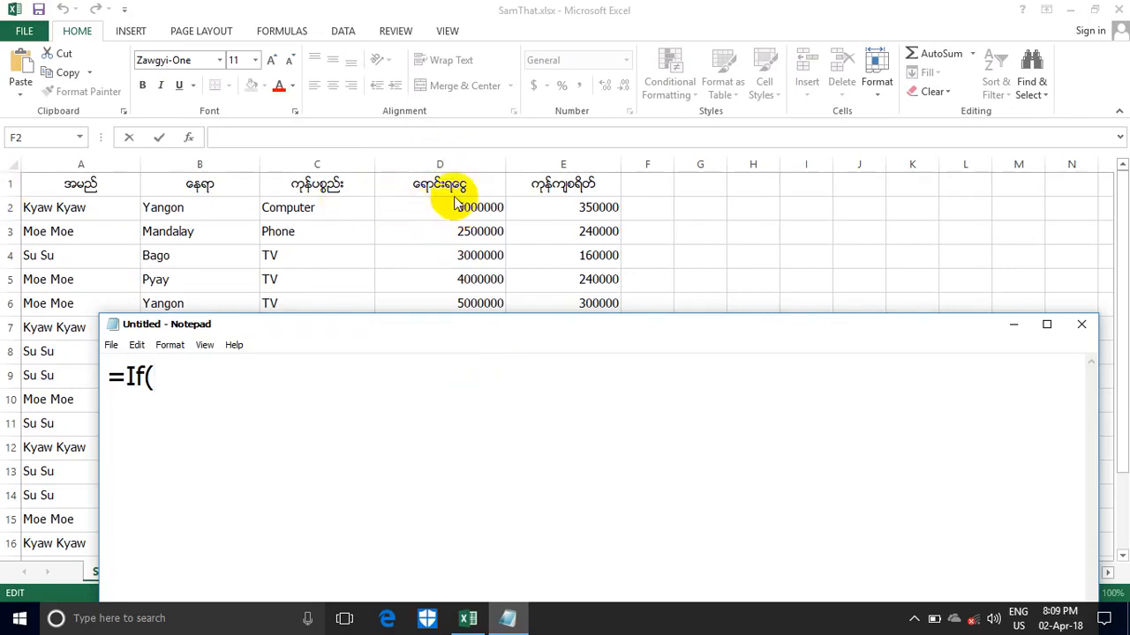
text(d2)
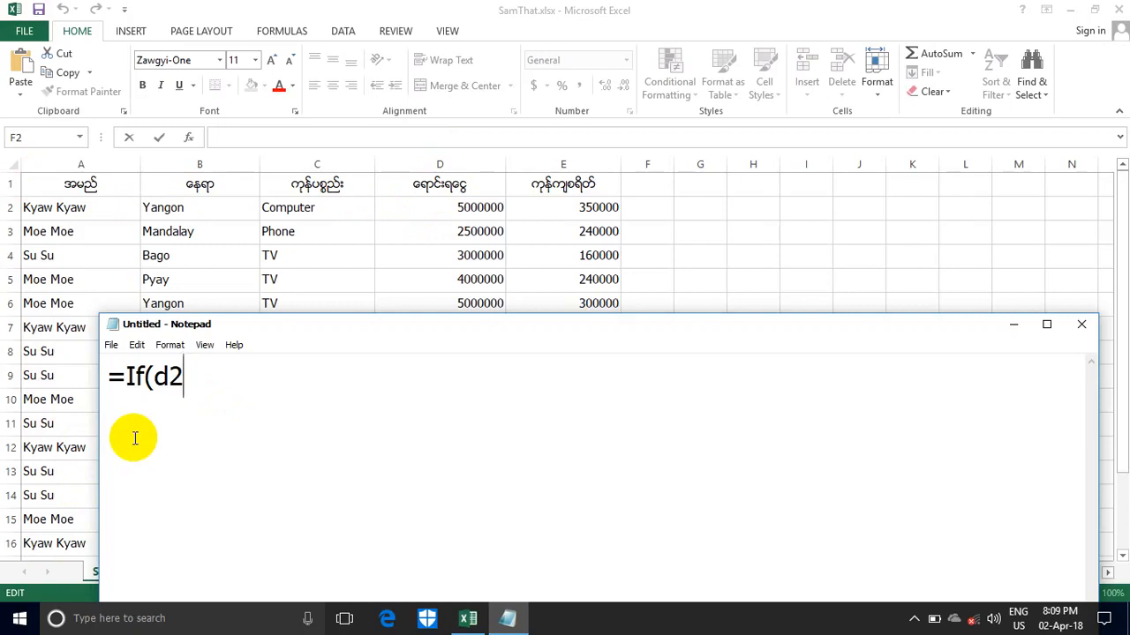
text(>)
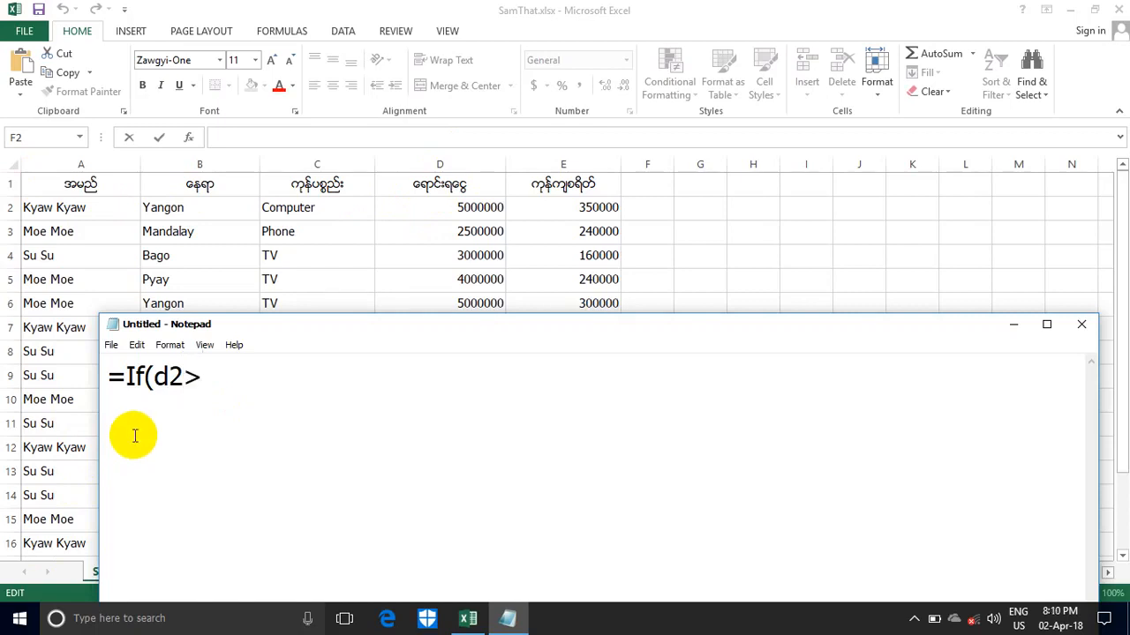
text(=)
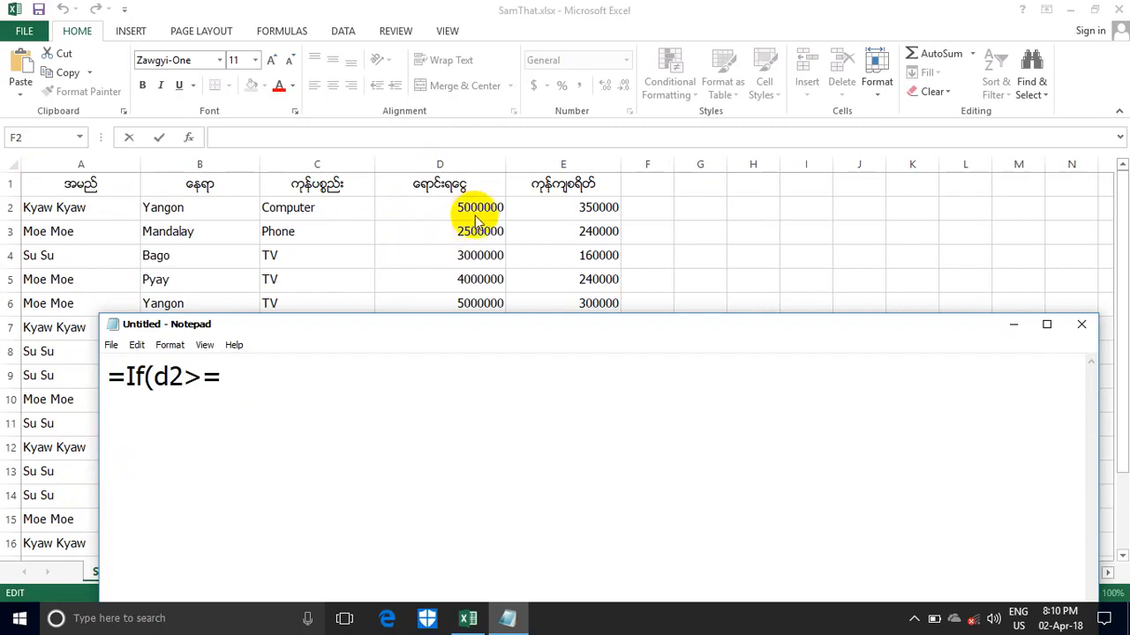
text(50000)
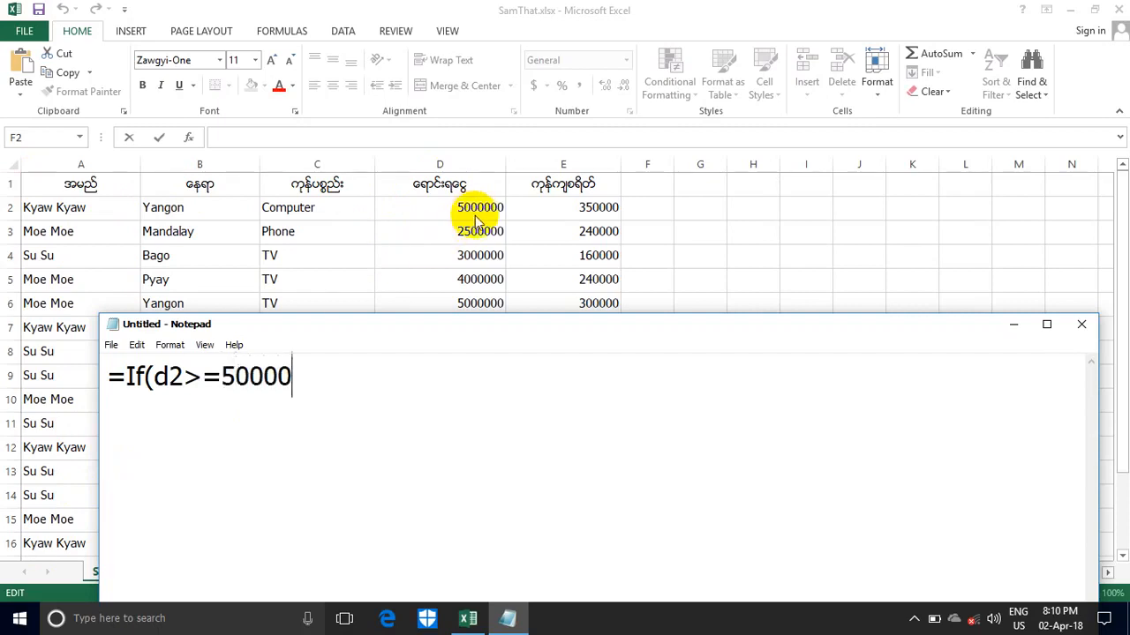
text(00)
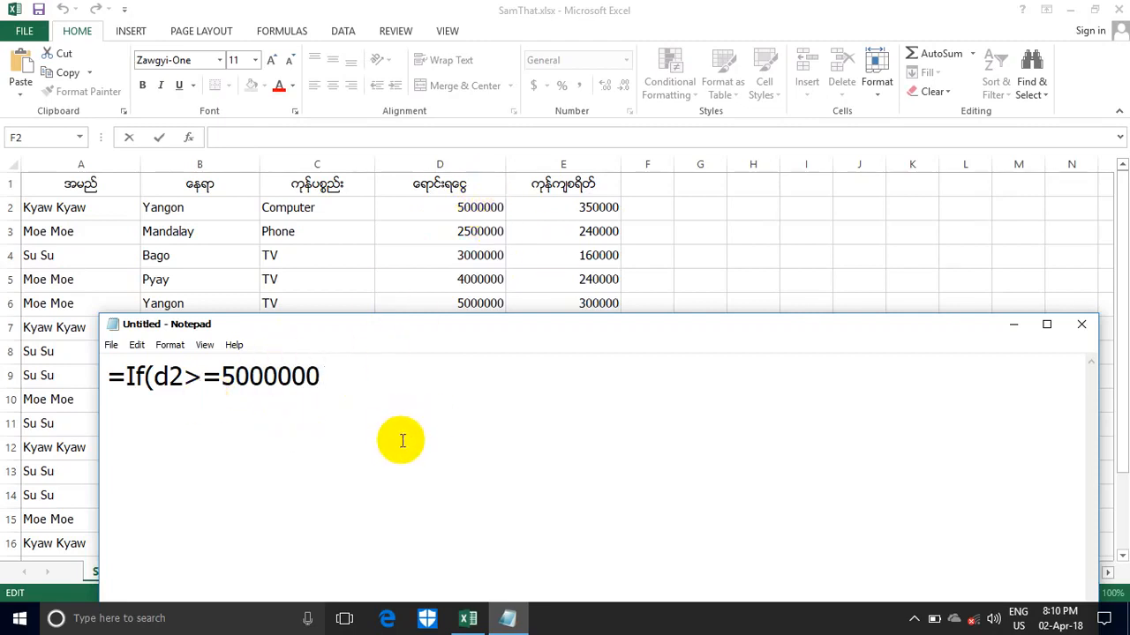
Complete the formula with "A" as the true result and "B" as the false result, and close the parenthesis.
text(,)
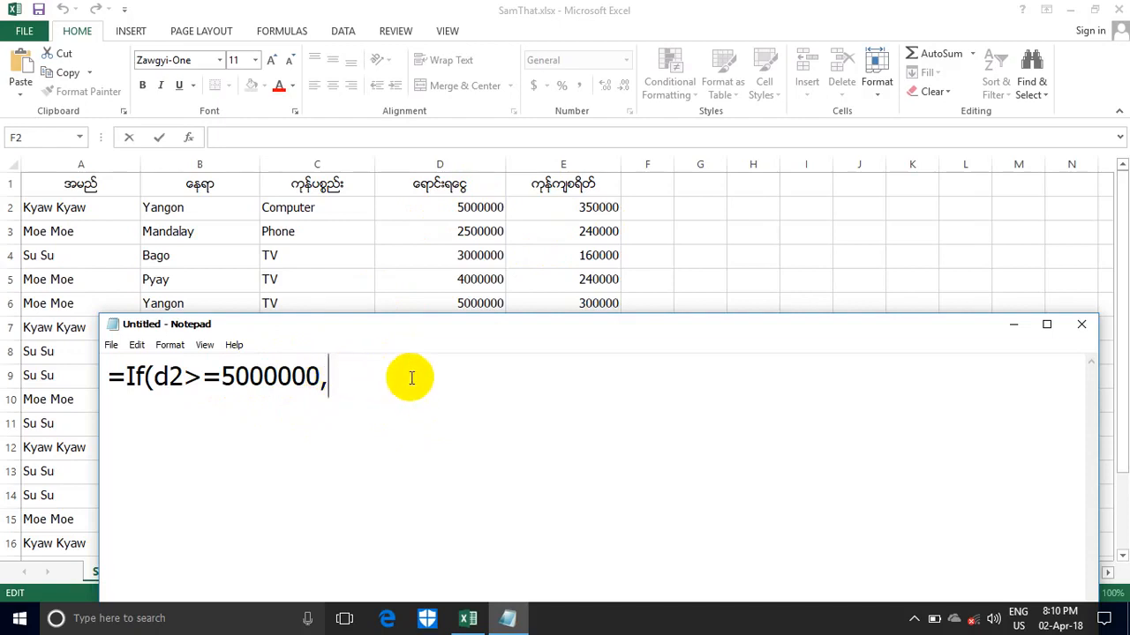
text(")
text(A)
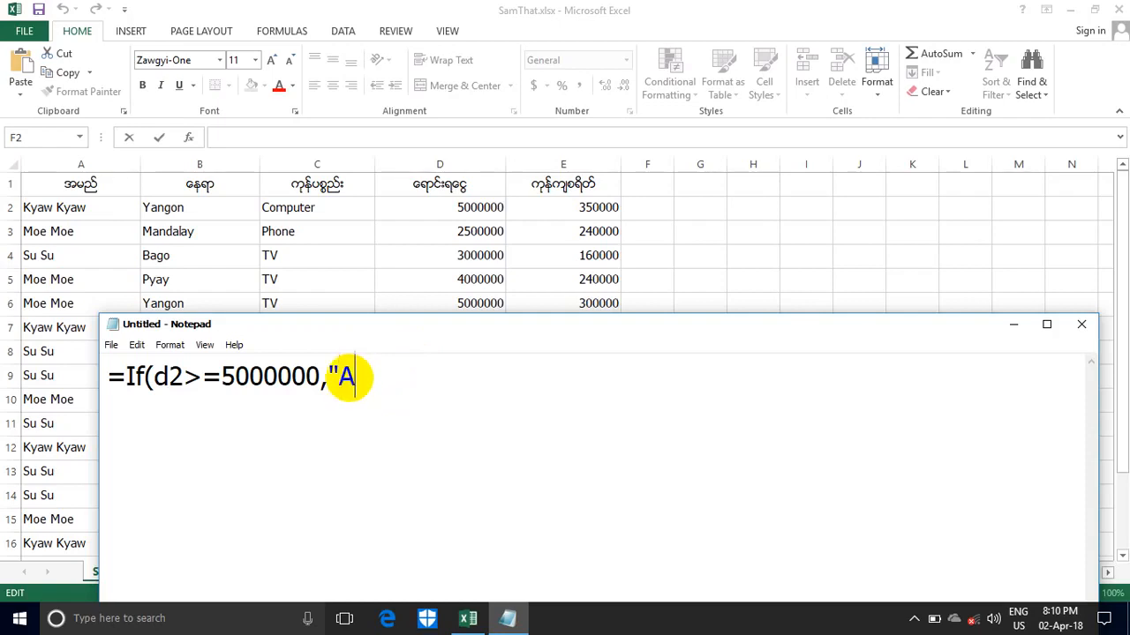
text(")
text(","B")
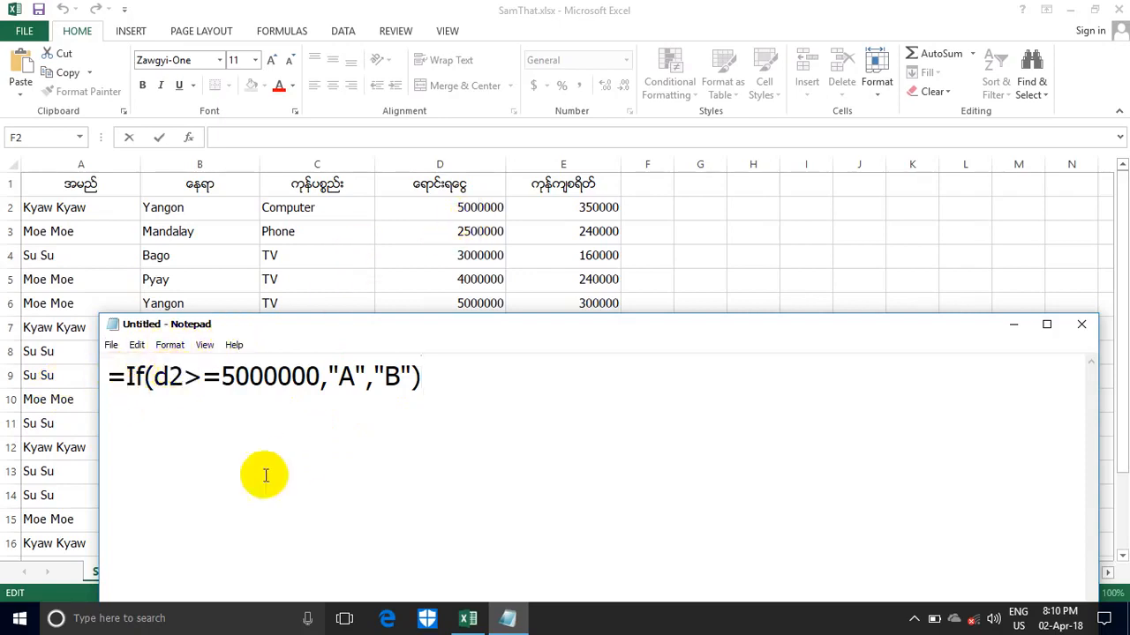
drag(200, 377, 173, 377)
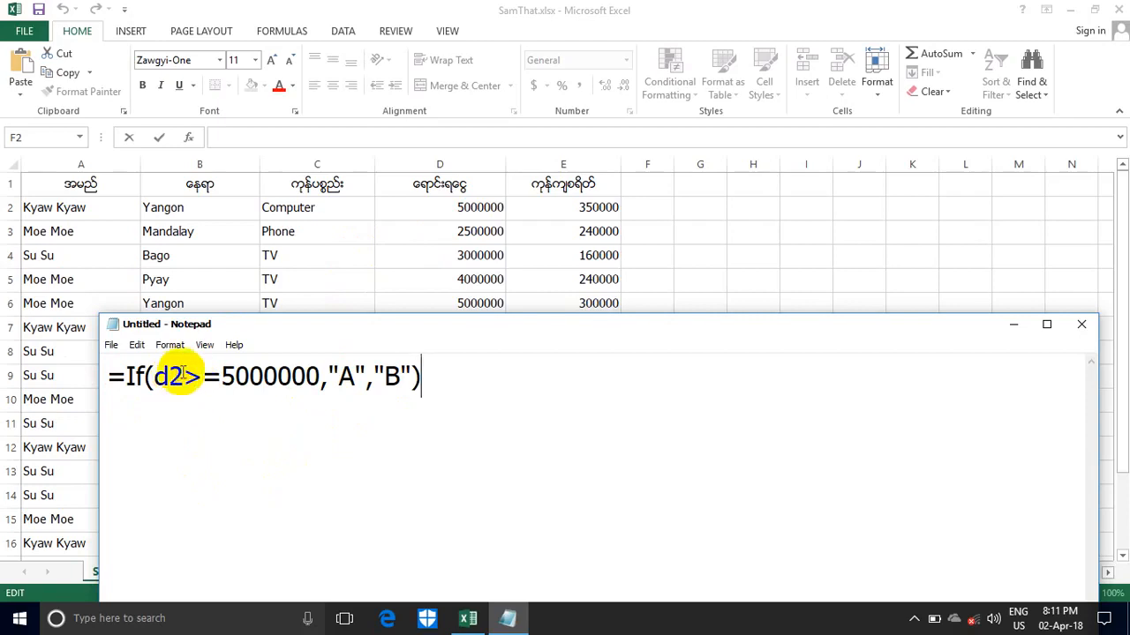
click(182, 378)
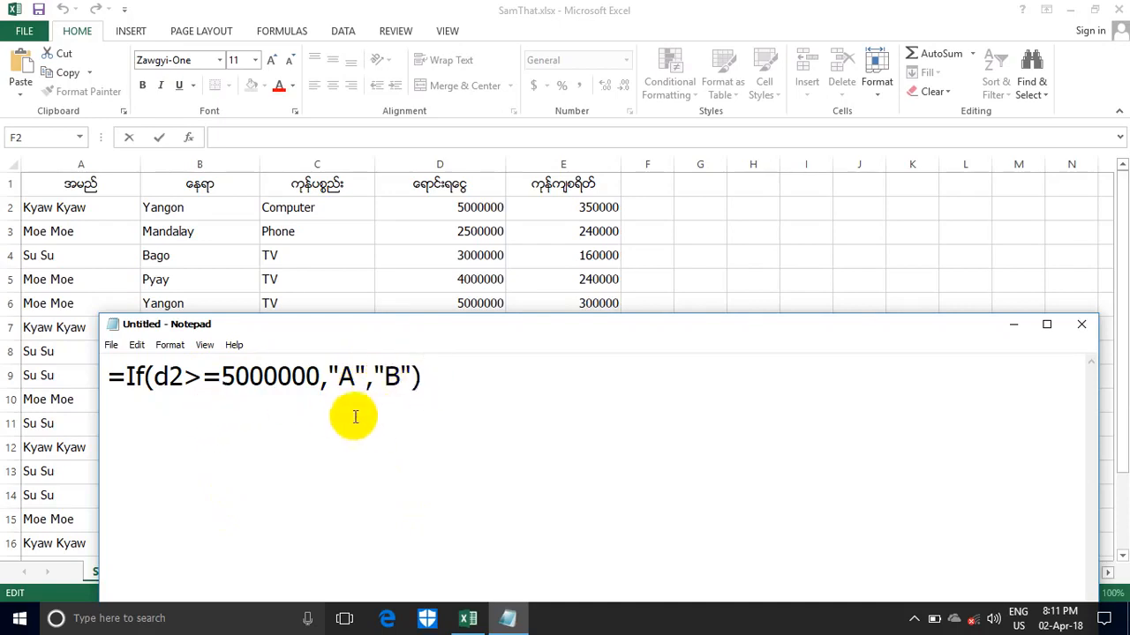
double_click(168, 377)
Copy the whole formula =If(d2>=5000000,"A","B") from the note and return to the Excel workbook.
drag(427, 377, 106, 386)
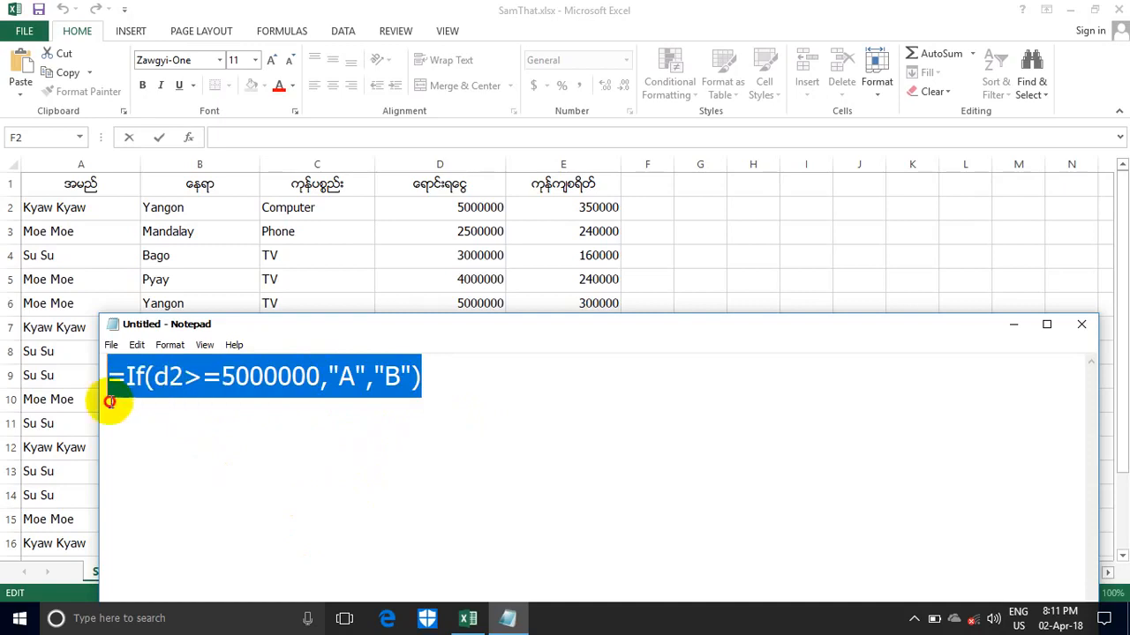
right_click(144, 379)
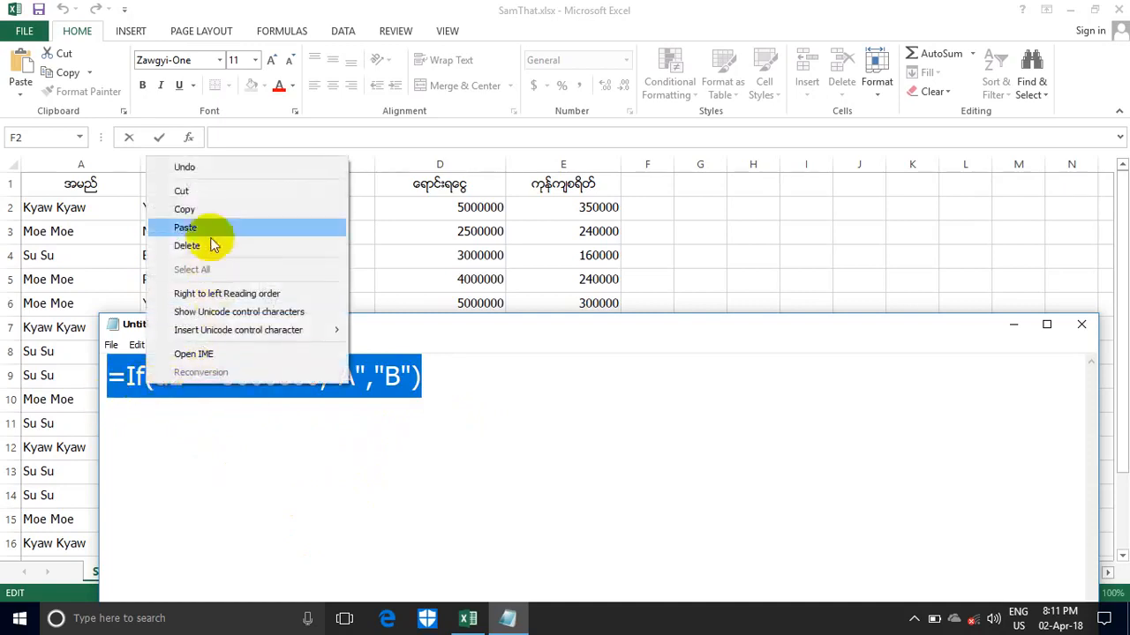
click(212, 209)
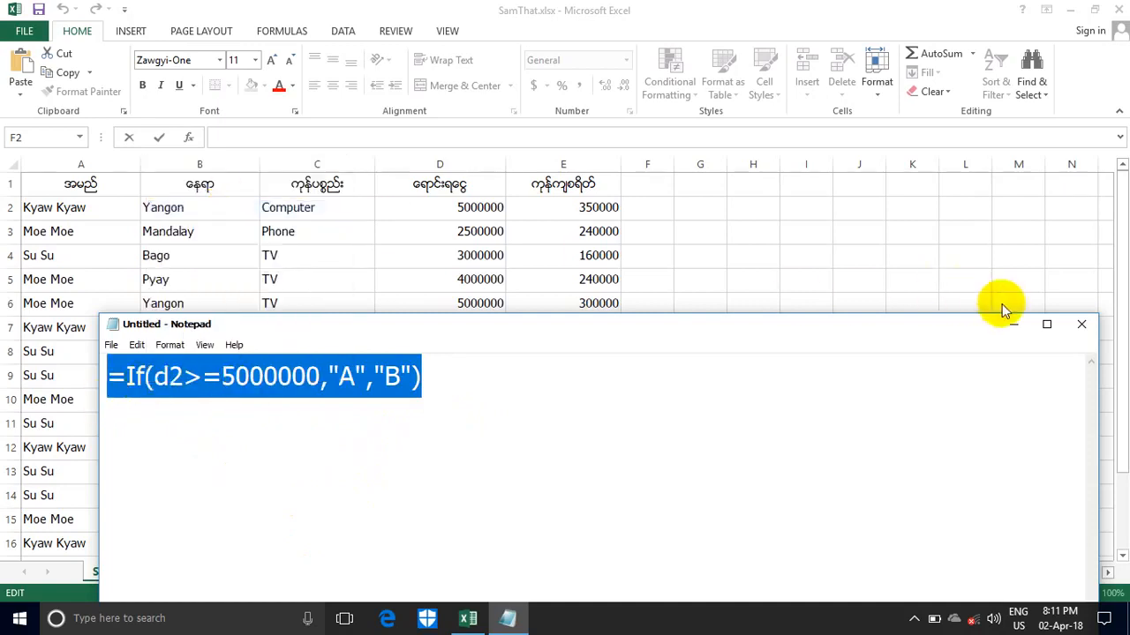
click(1012, 329)
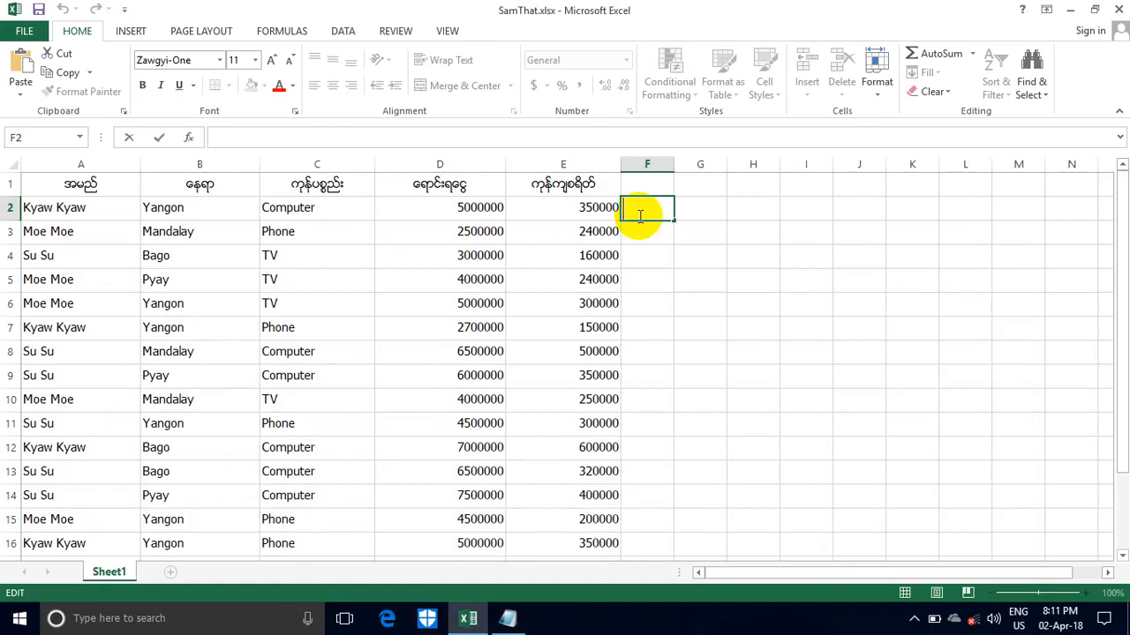
Paste the copied IF formula into cell F2 and enter it.
click(222, 139)
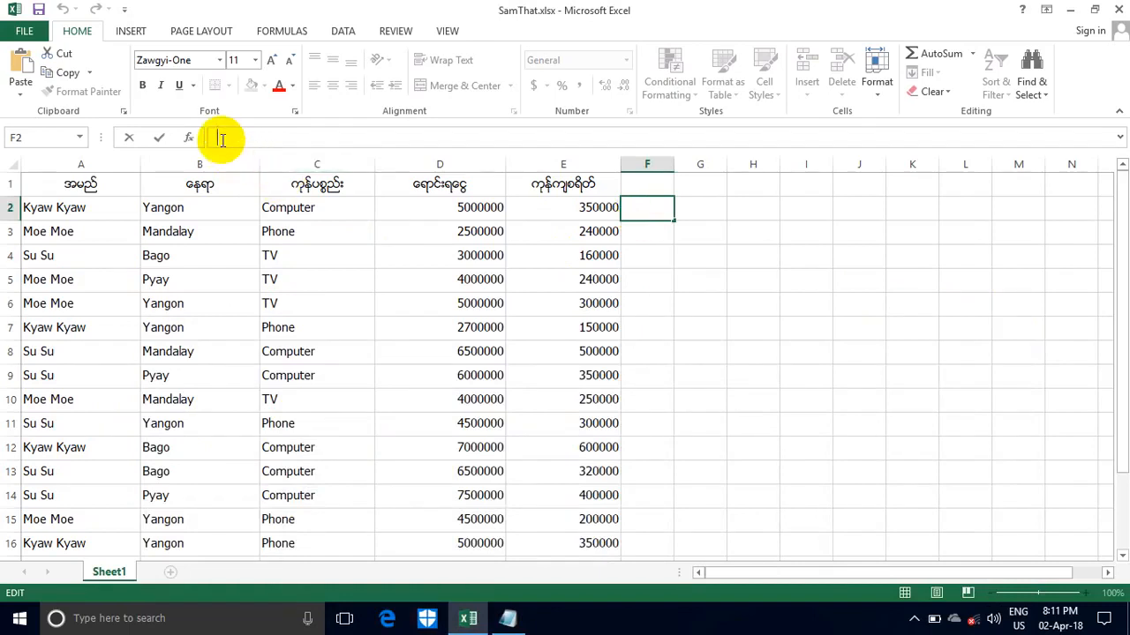
right_click(222, 140)
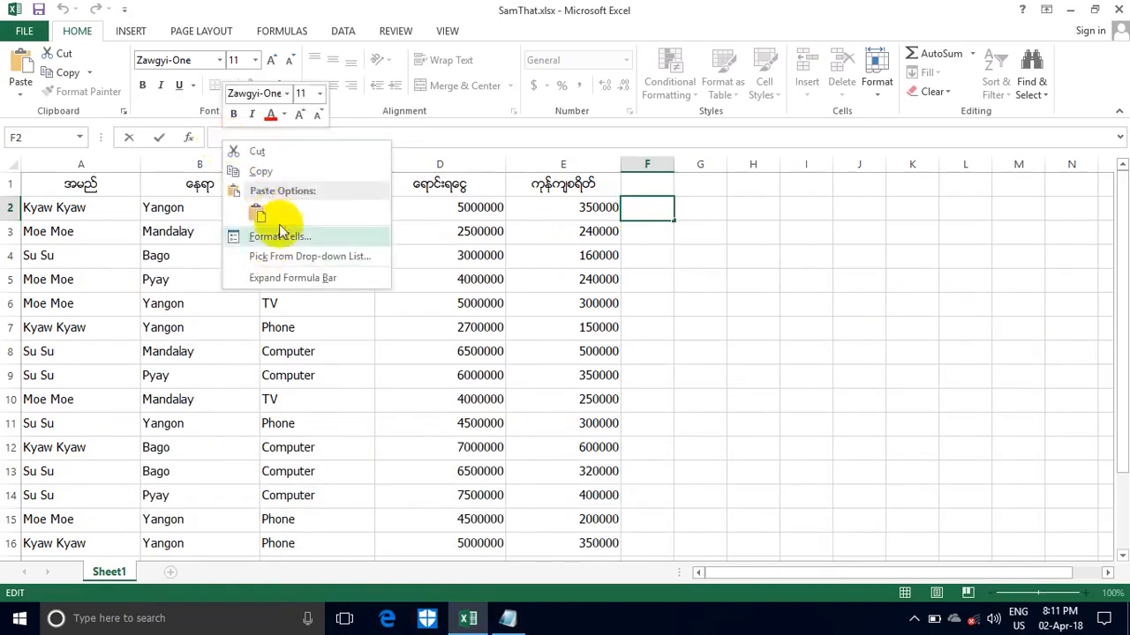
click(216, 138)
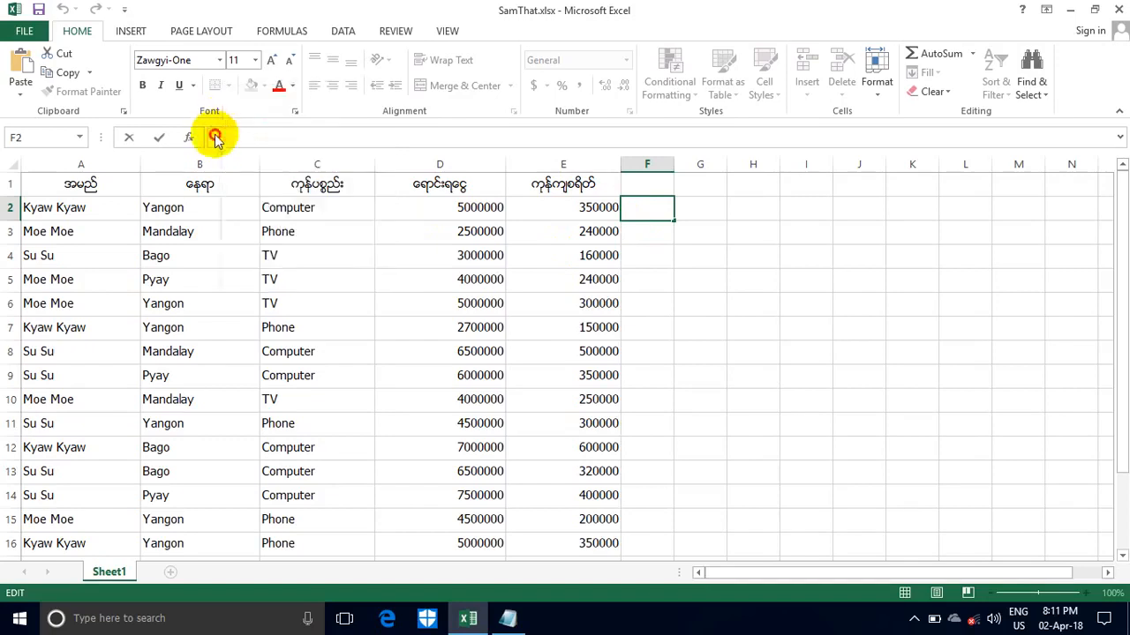
key(ctrl+v)
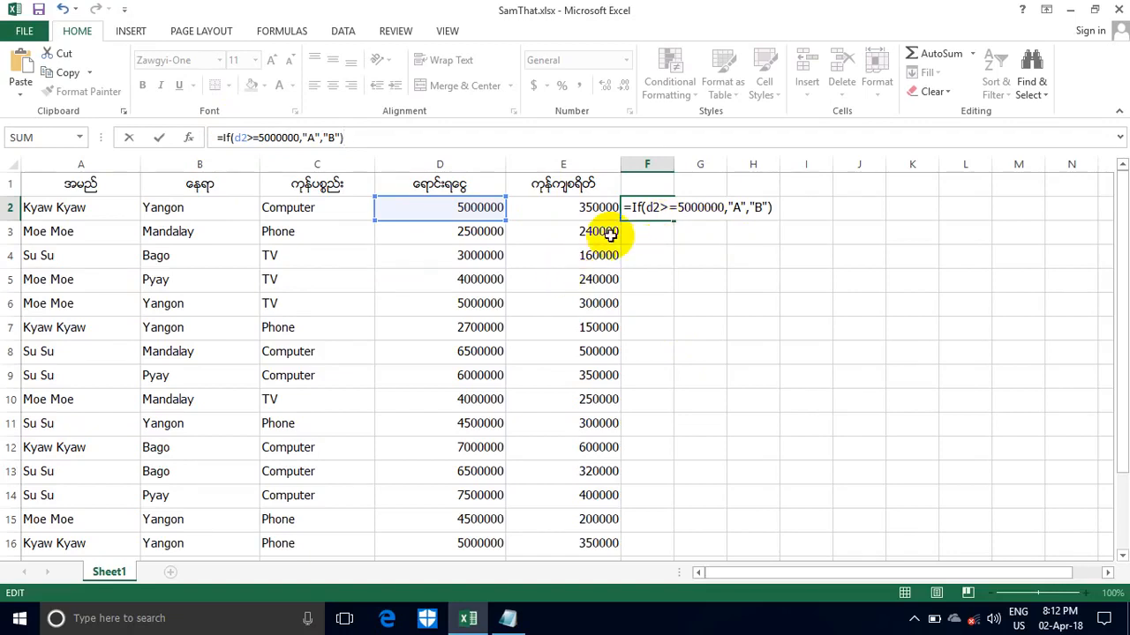
key(Return)
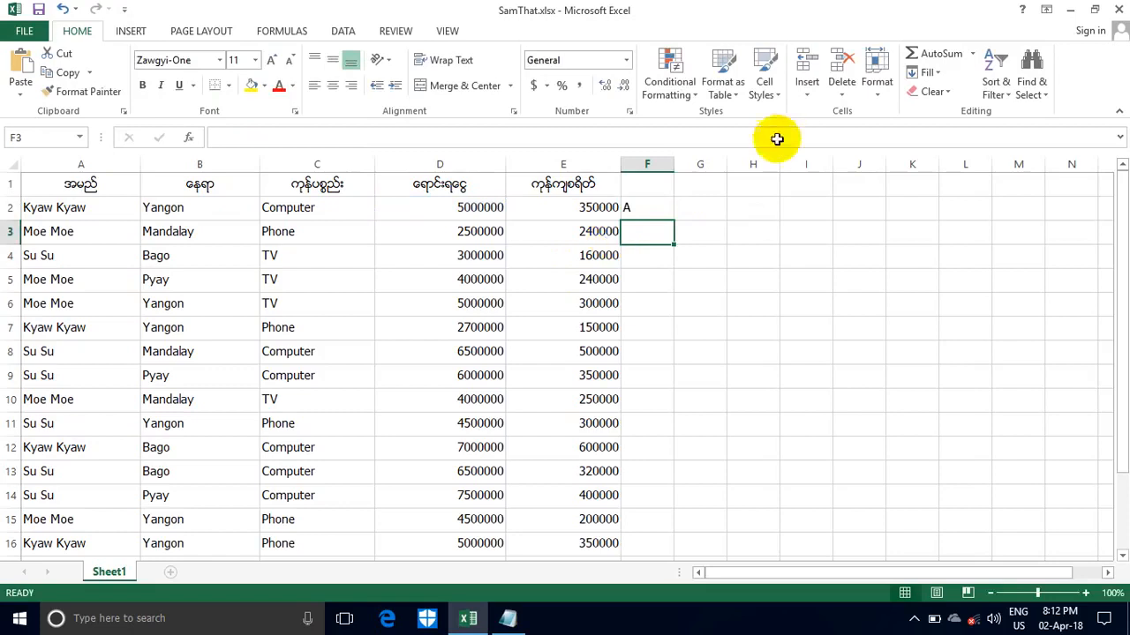
Fill the IF formula from F2 down column F through the data rows.
click(629, 209)
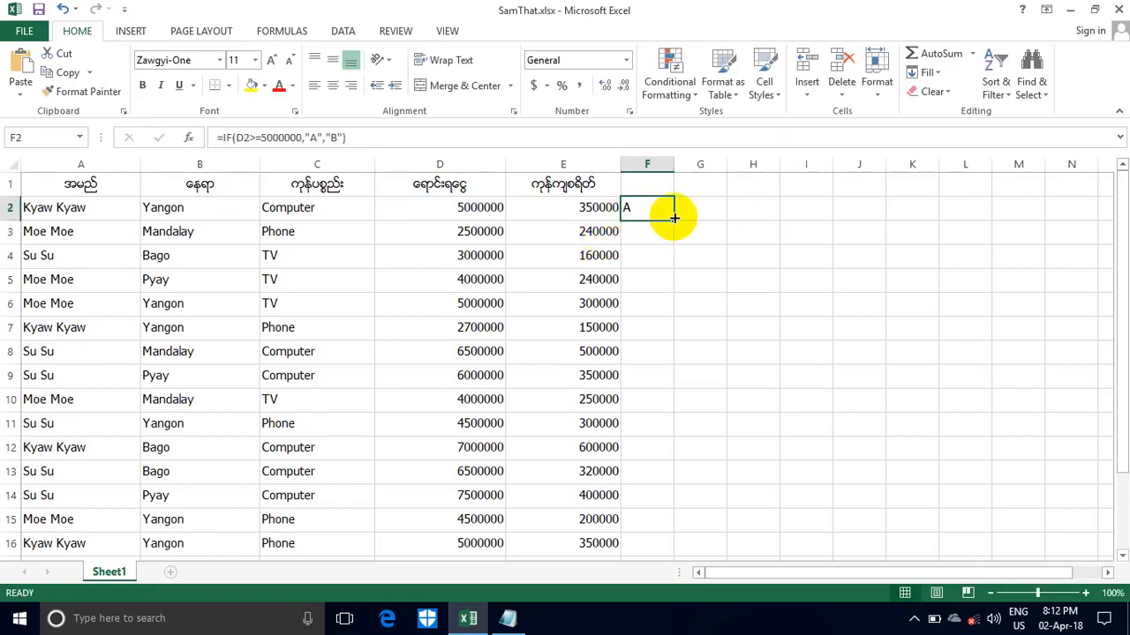
drag(669, 217, 681, 481)
drag(1119, 428, 1033, 290)
click(752, 327)
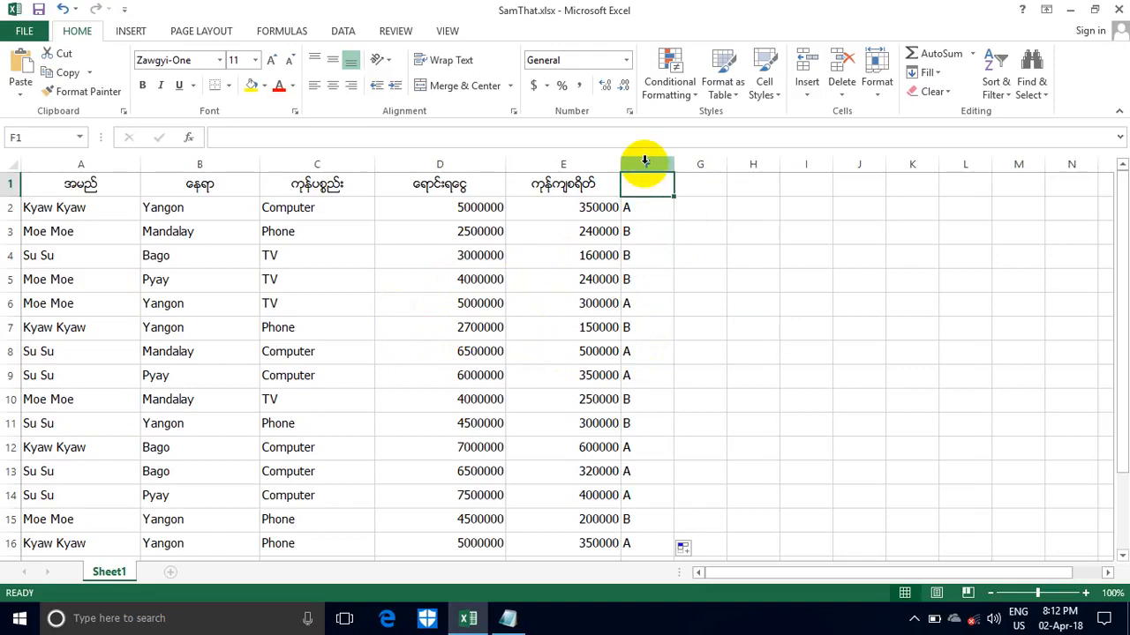
Clear the contents of column F and select cell B2.
click(645, 161)
key(Delete)
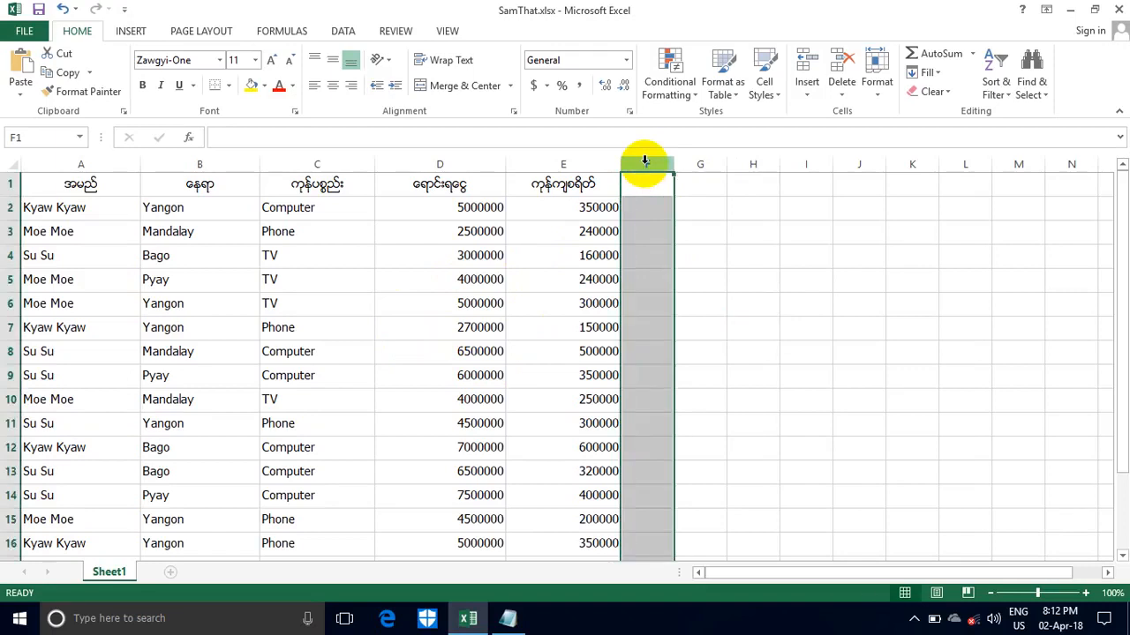
click(228, 209)
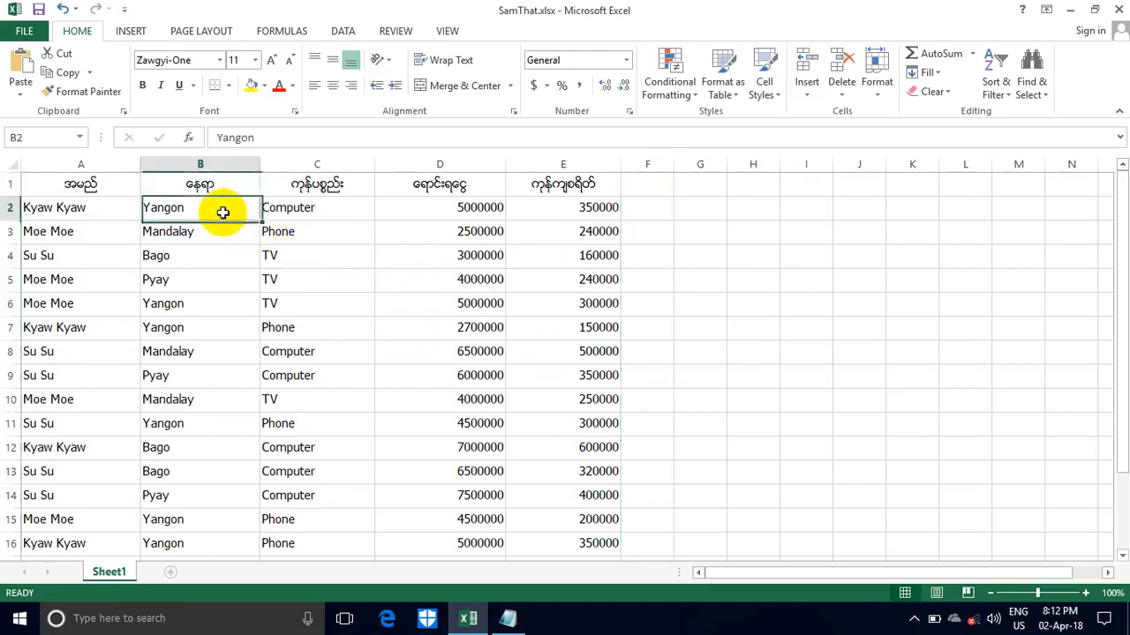
Switch to Notepad and replace the old formula with the start of a text-based one, =if(B2="Yangon",.
click(509, 618)
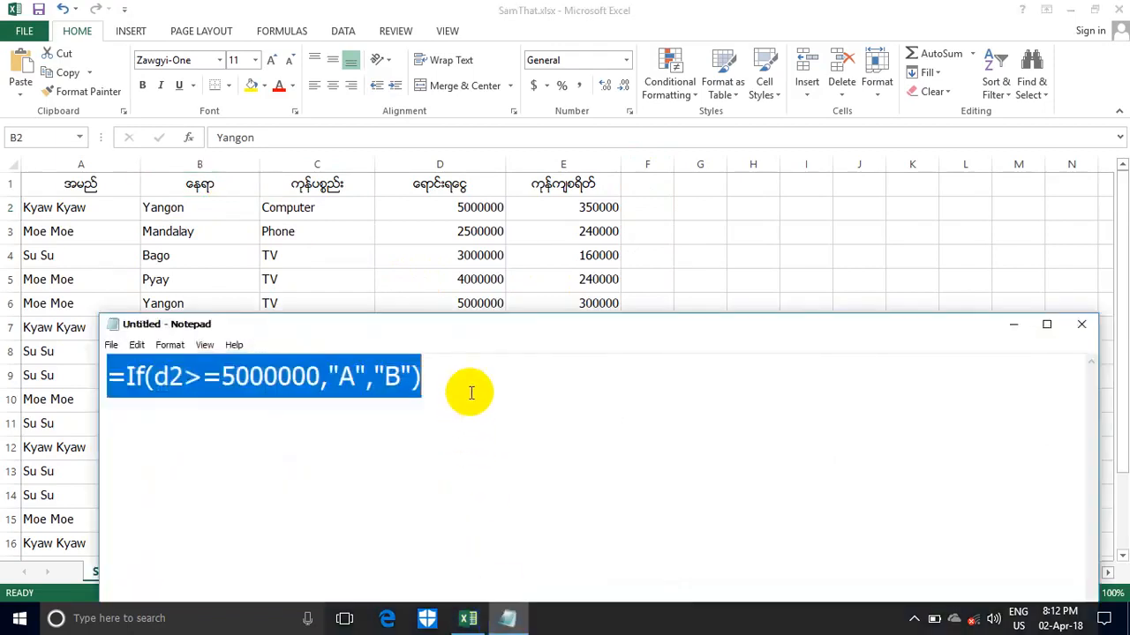
key(ctrl+x)
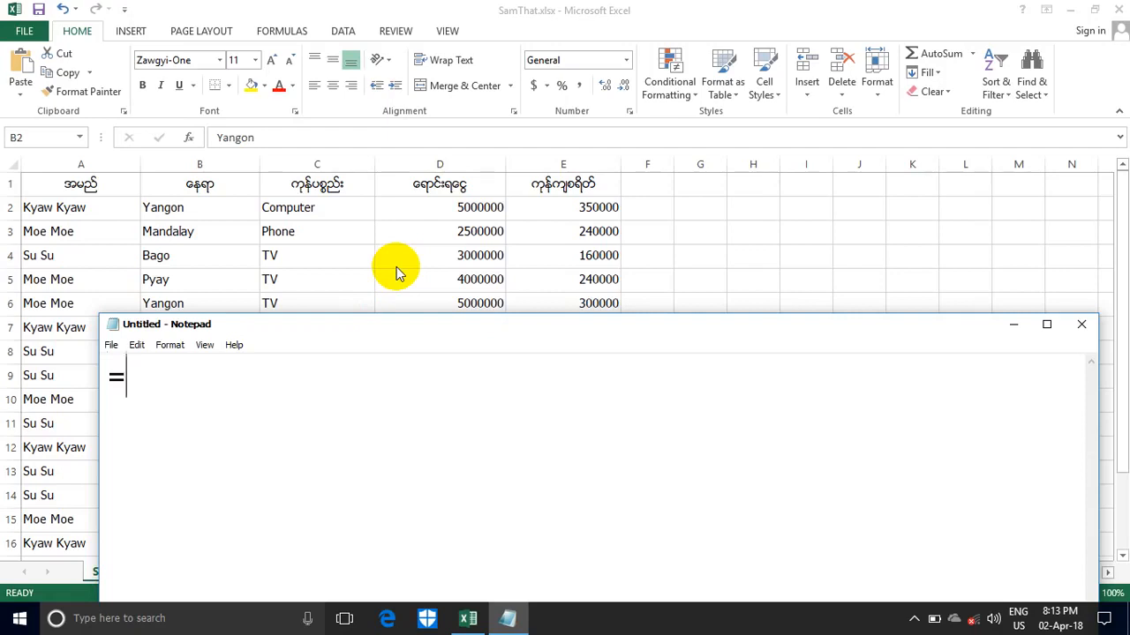
text(if()
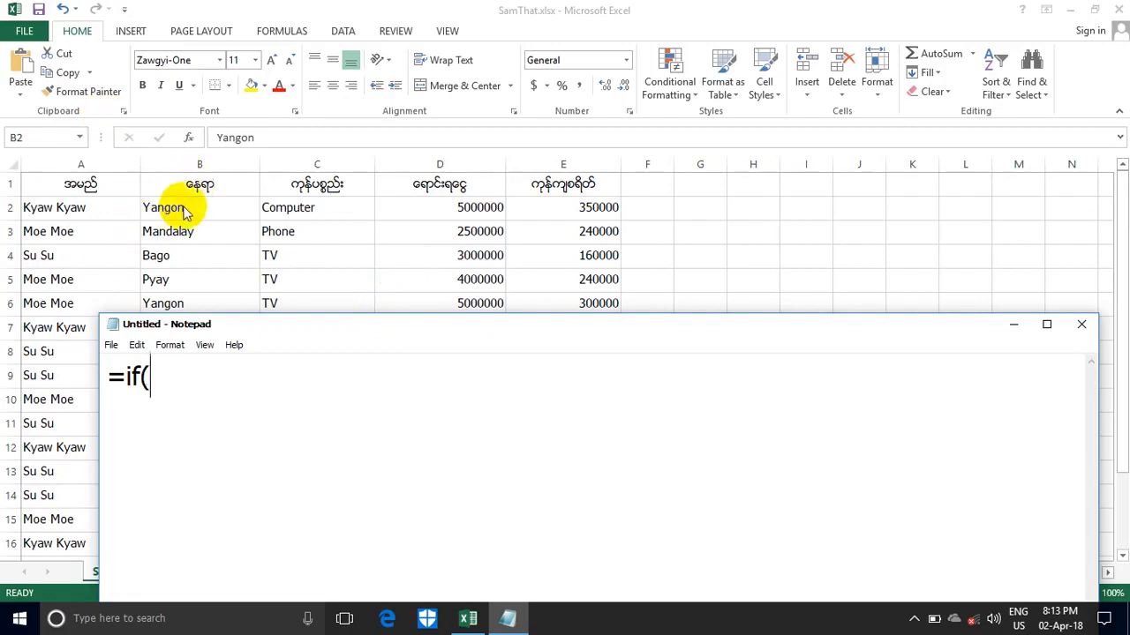
text(B2)
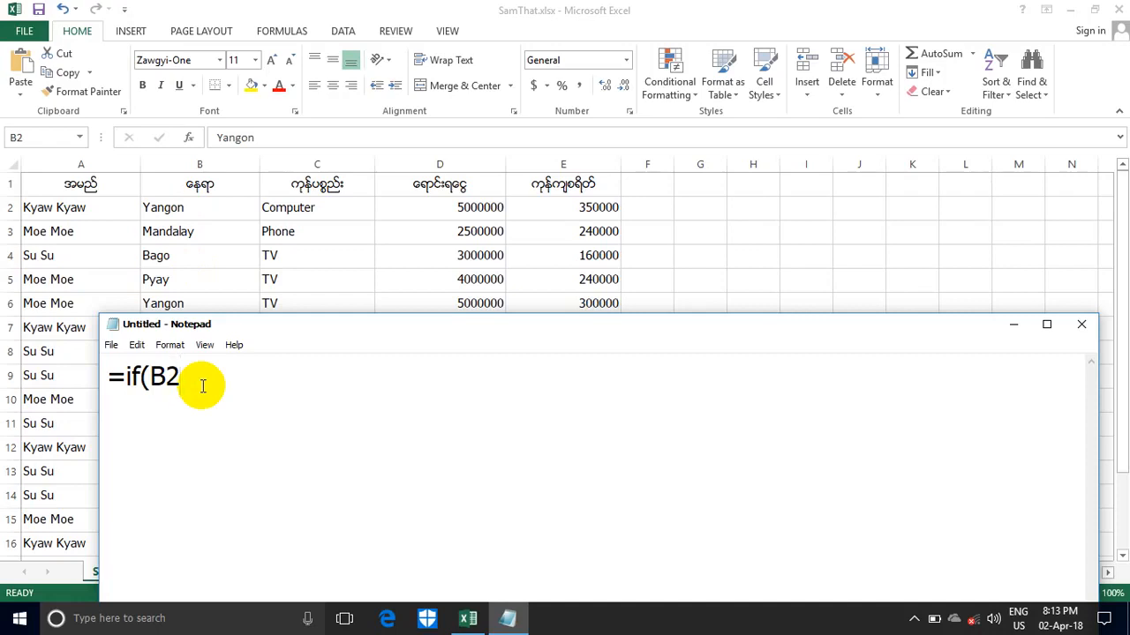
text(=")
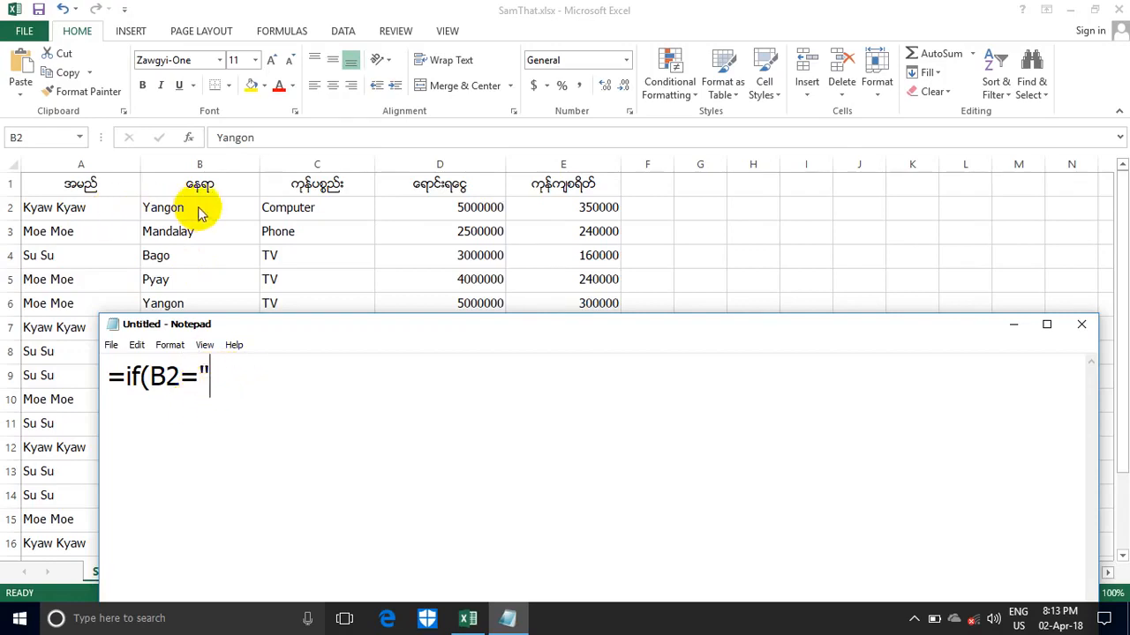
text(Yangon)
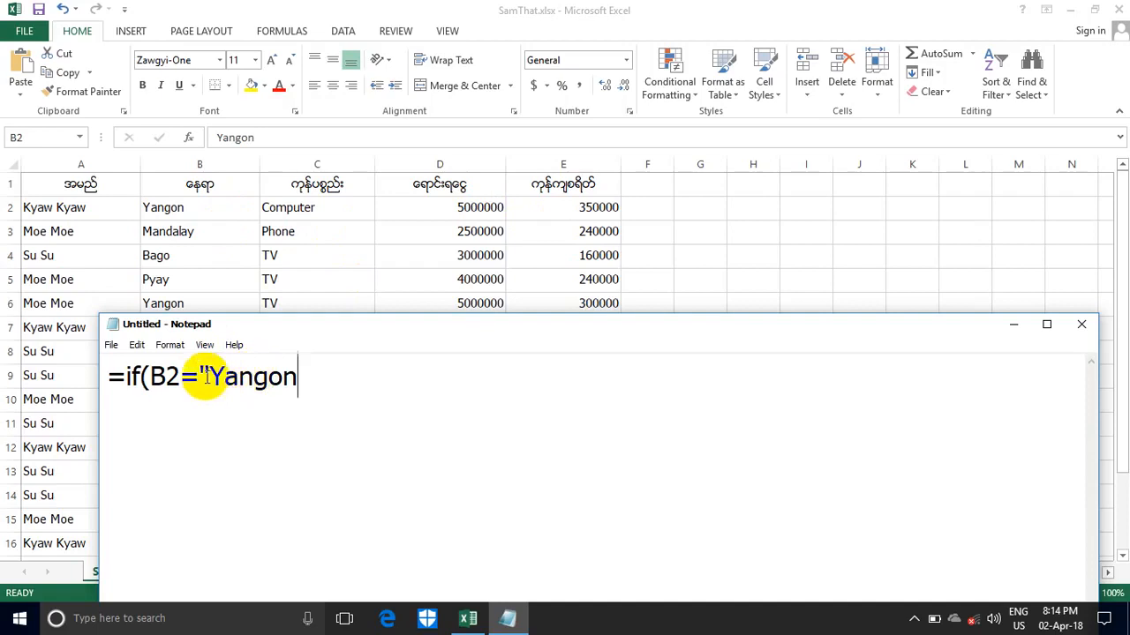
drag(266, 378, 224, 378)
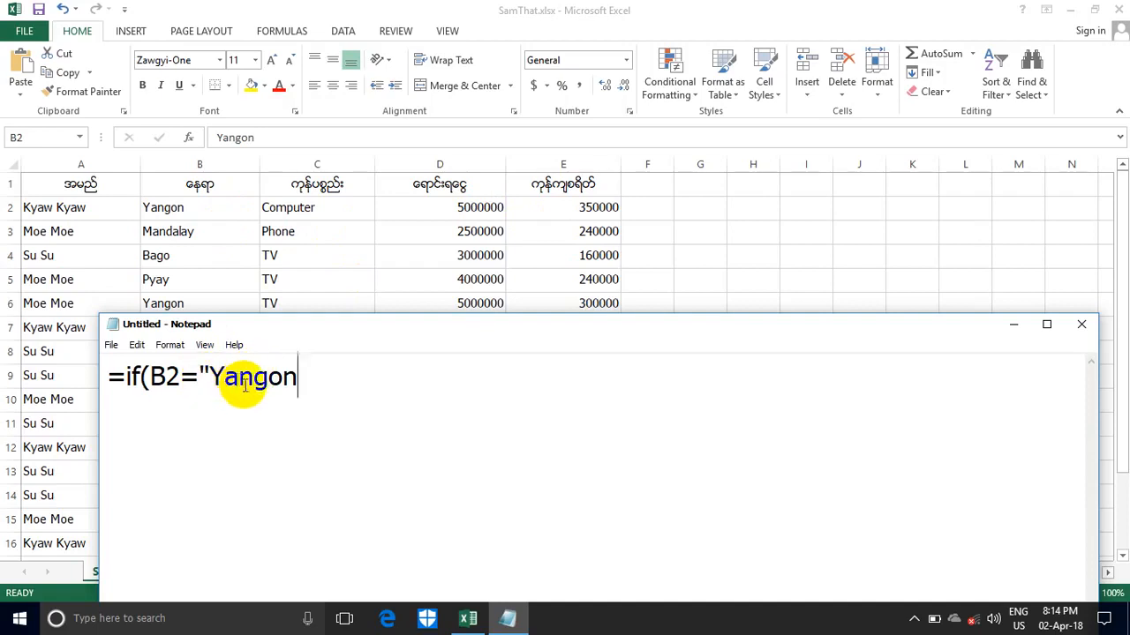
text(")
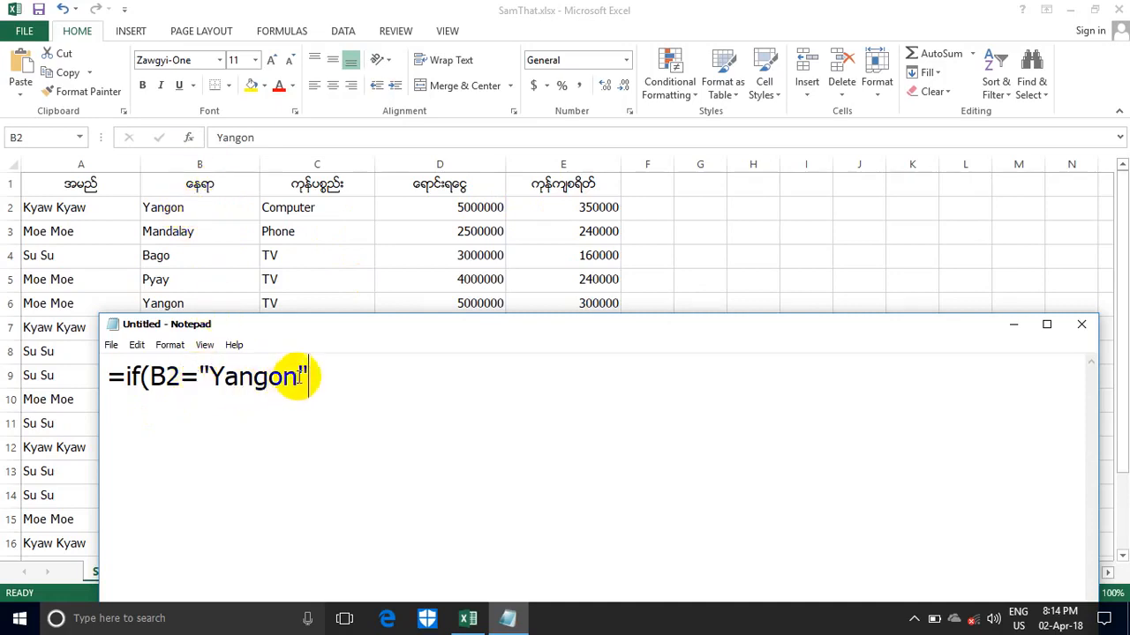
text(,)
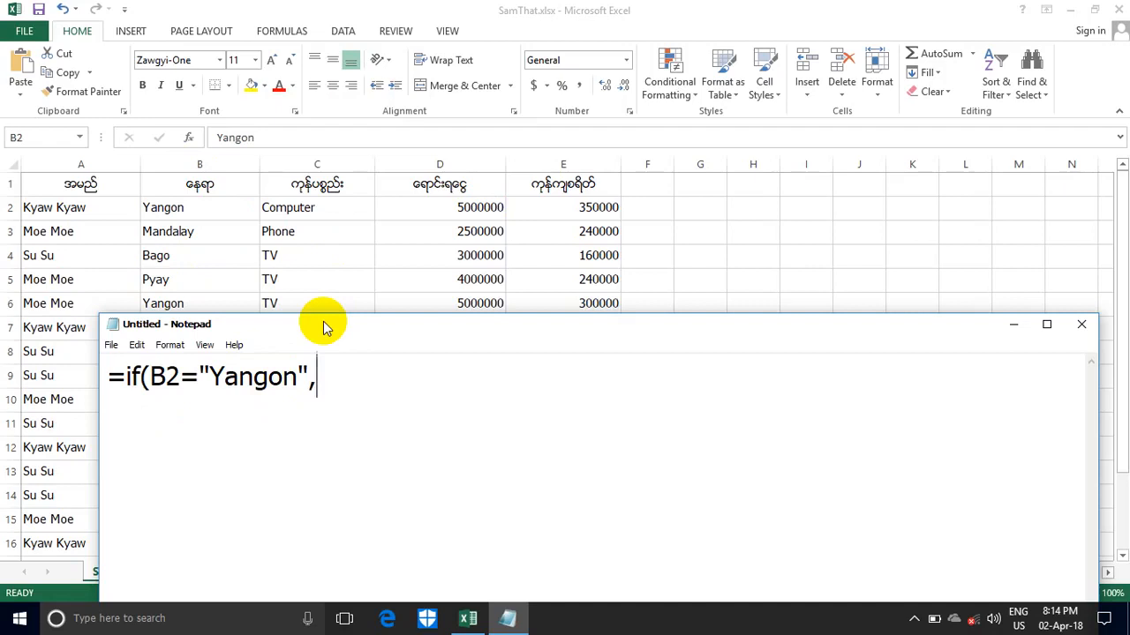
Complete the note's formula with "A" as the true result and an empty string as the false result: =if(B2="Yangon","A","").
text("A",)
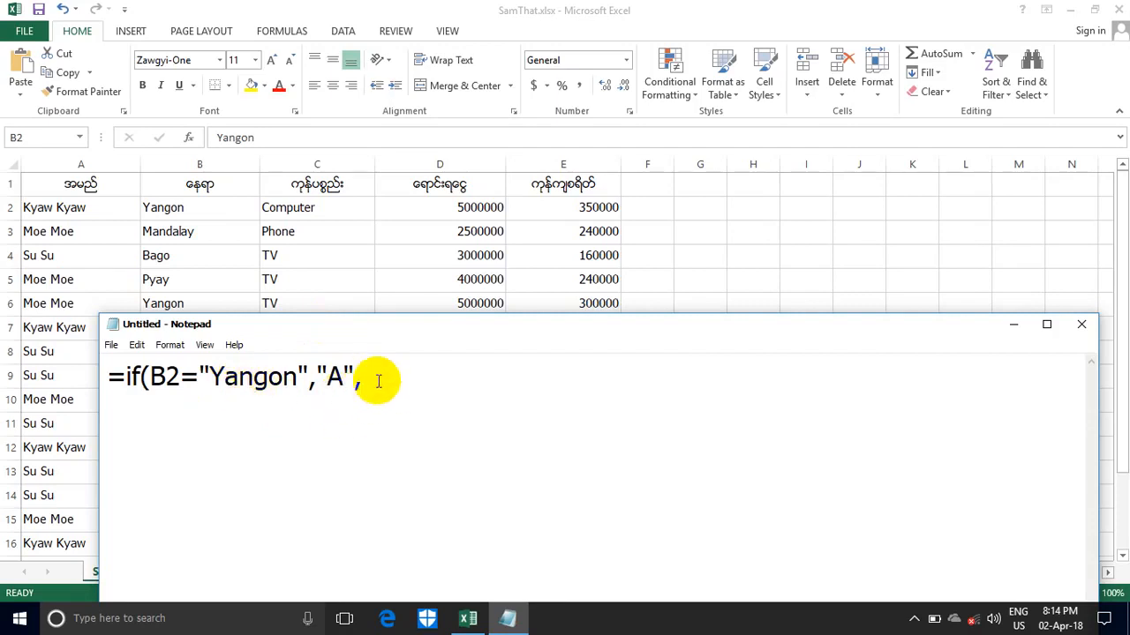
text(")
text(d)
text(")
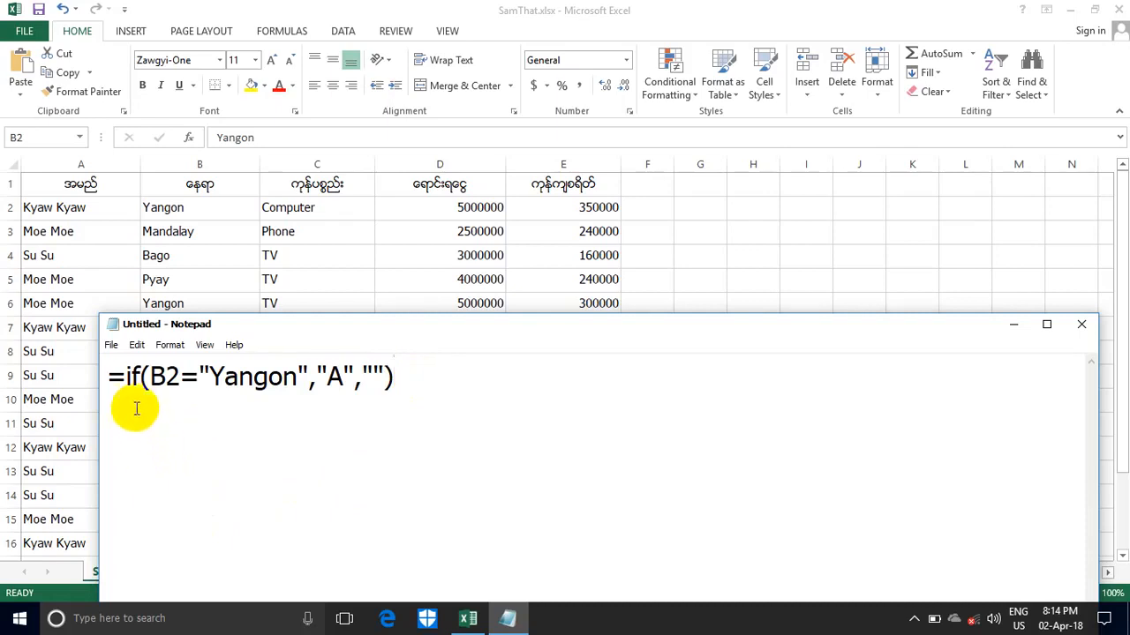
double_click(165, 377)
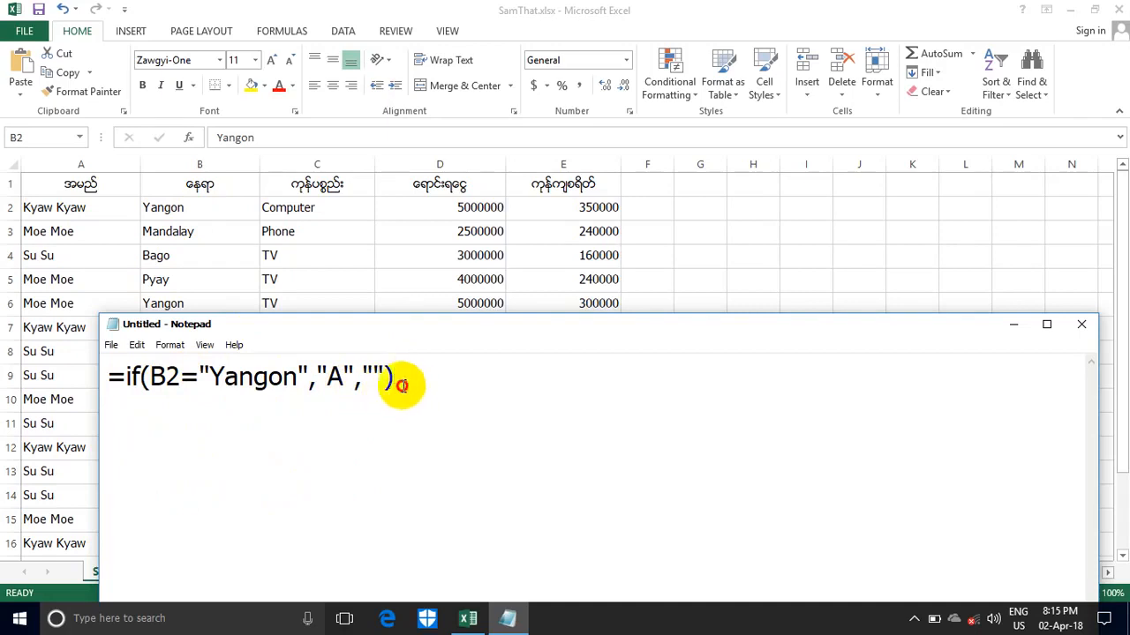
Copy the whole formula =if(B2="Yangon","A","") from the note and return to the Excel workbook.
drag(402, 385, 114, 380)
right_click(135, 391)
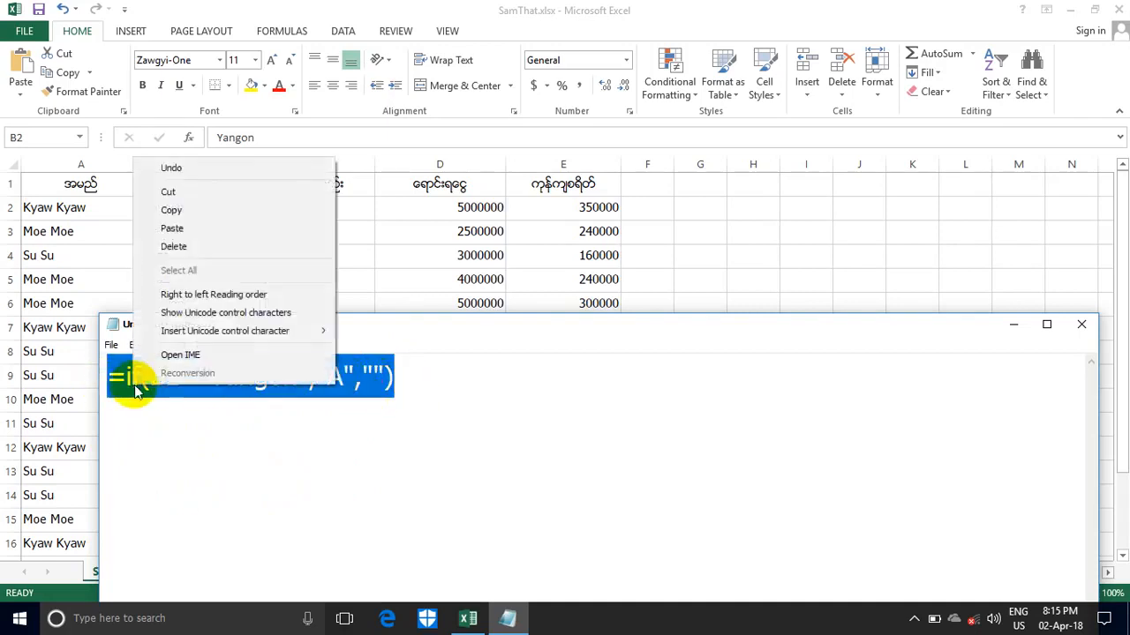
click(177, 210)
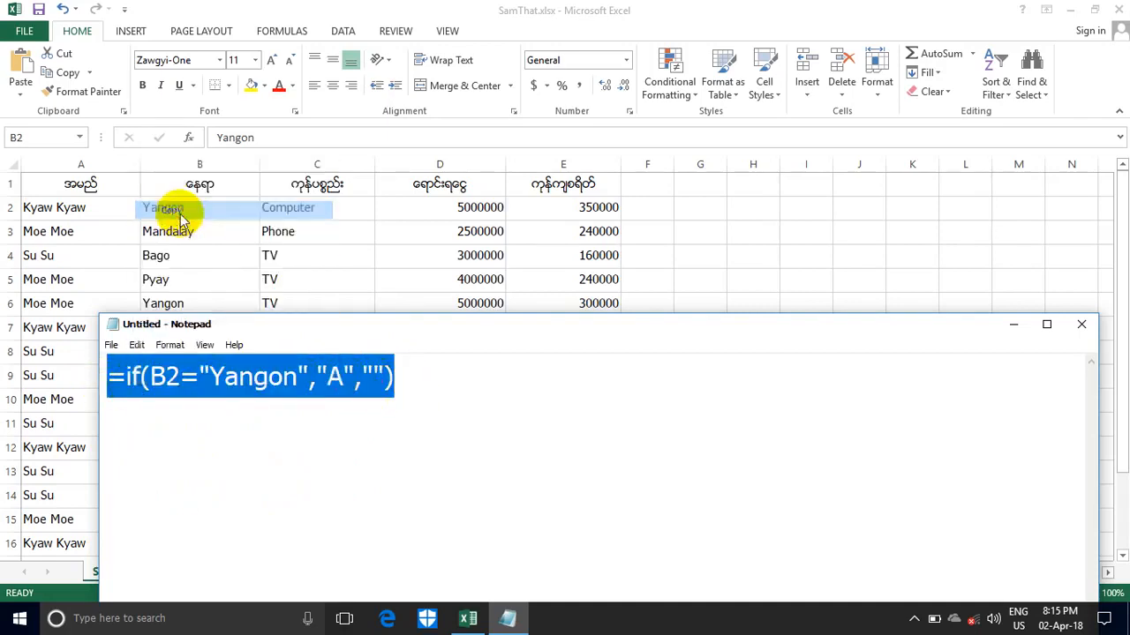
click(1015, 325)
Paste the copied Yangon IF formula into cell F2 and enter it.
click(645, 212)
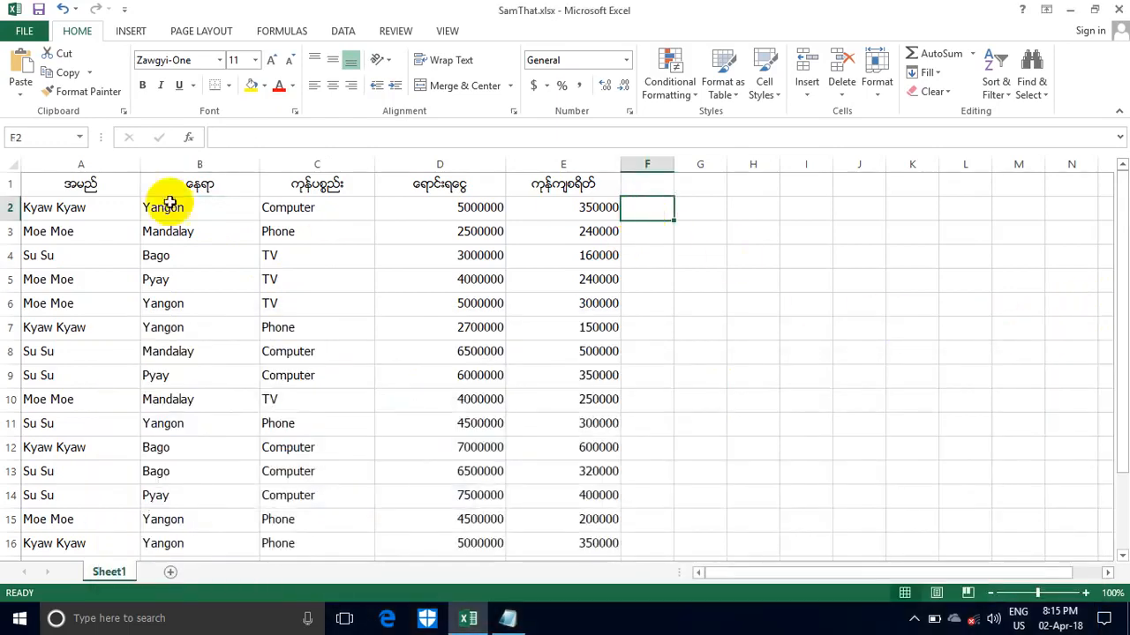
click(225, 138)
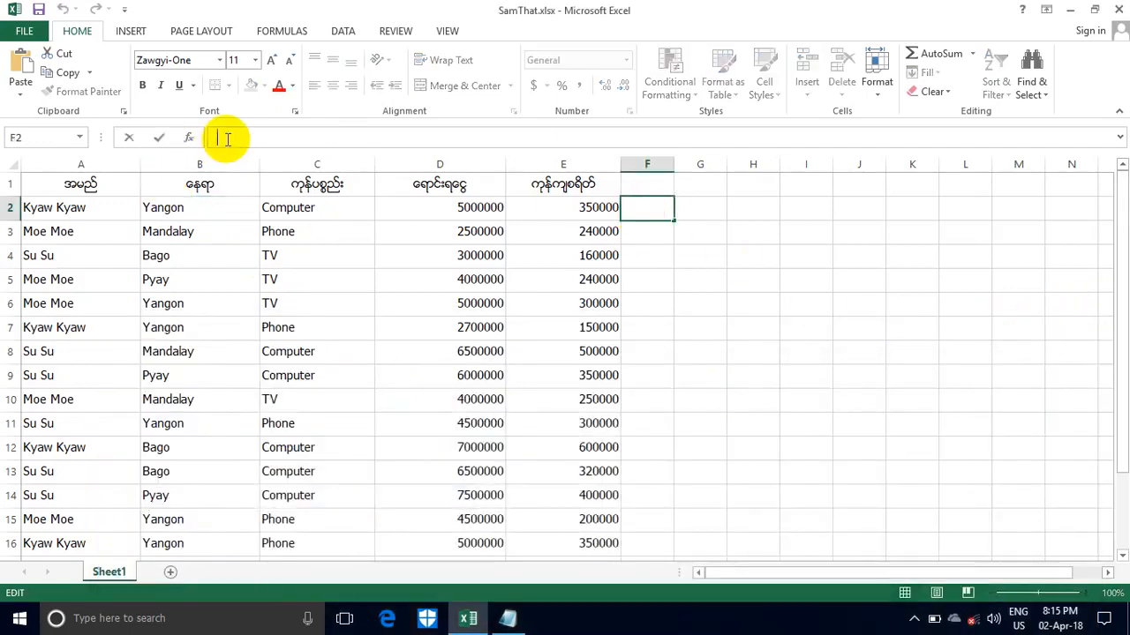
key(ctrl+v)
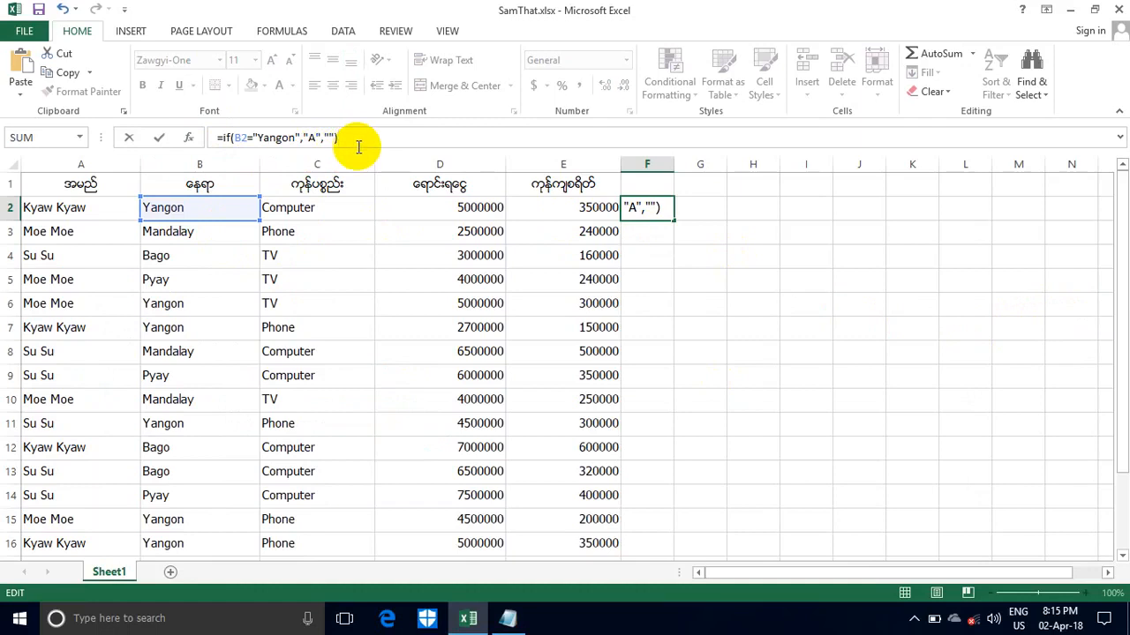
key(Return)
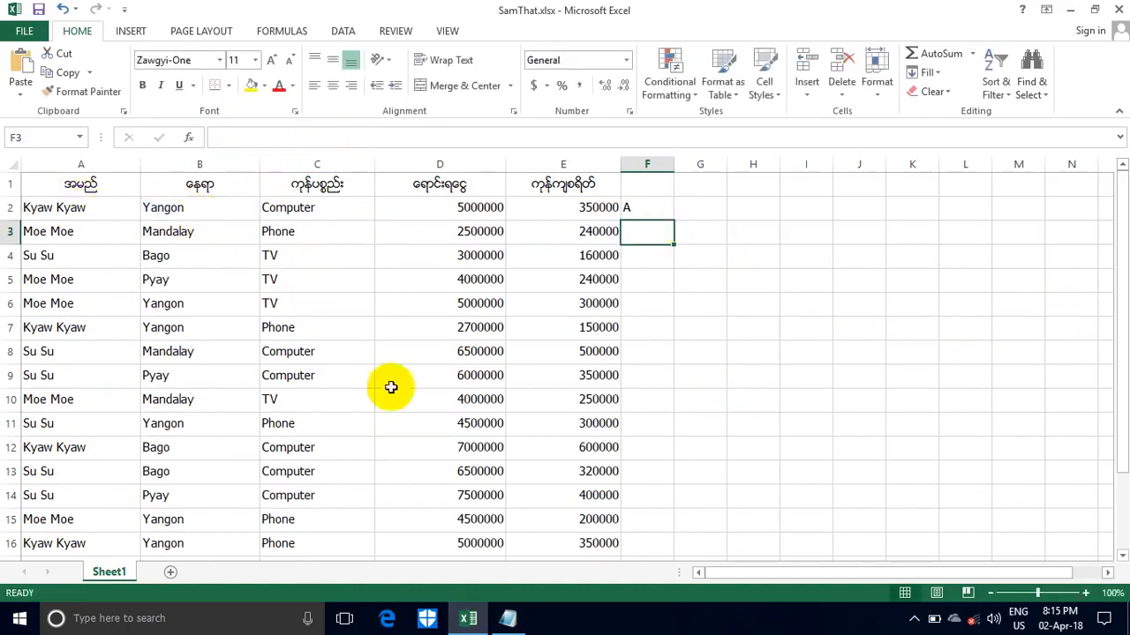
Fill the Yangon IF formula from F2 down to F16.
click(657, 210)
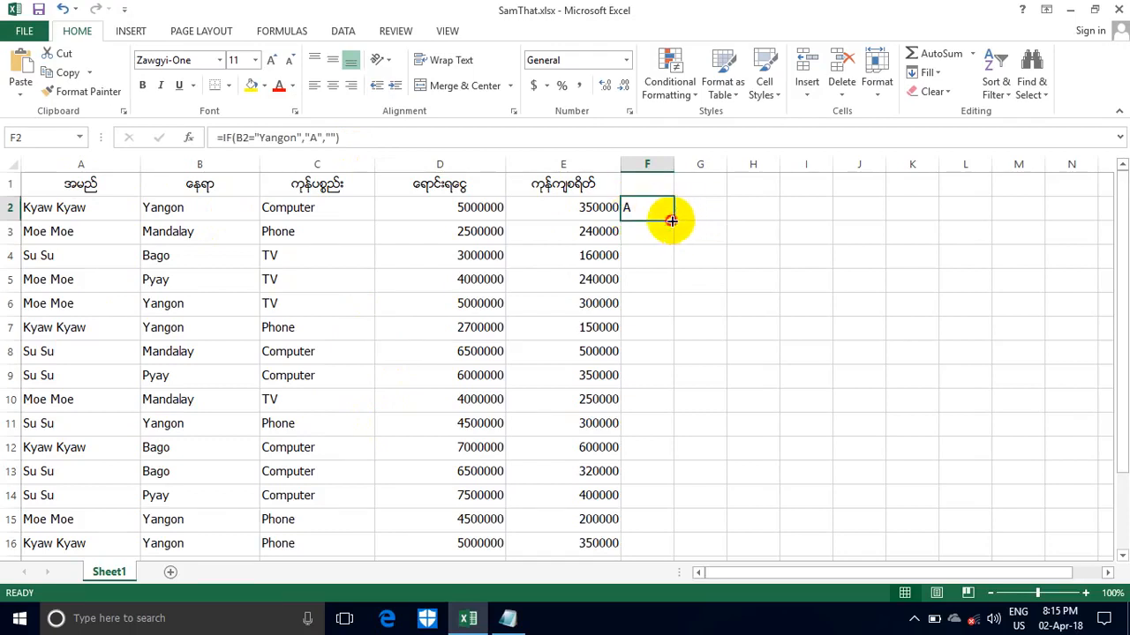
drag(671, 219, 680, 429)
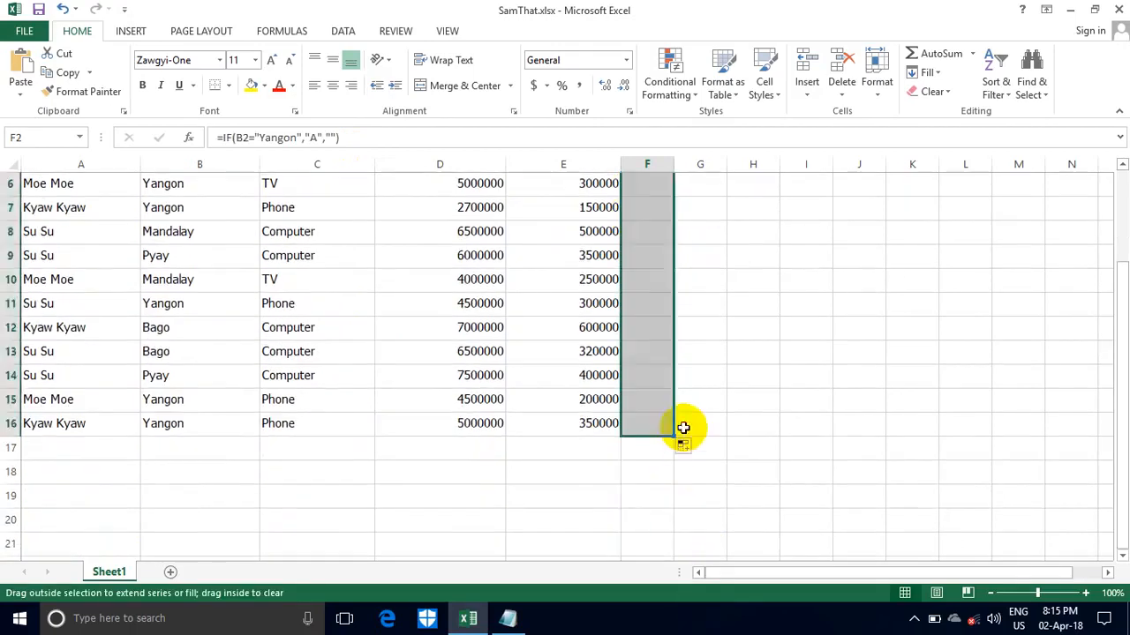
drag(1122, 494, 1110, 285)
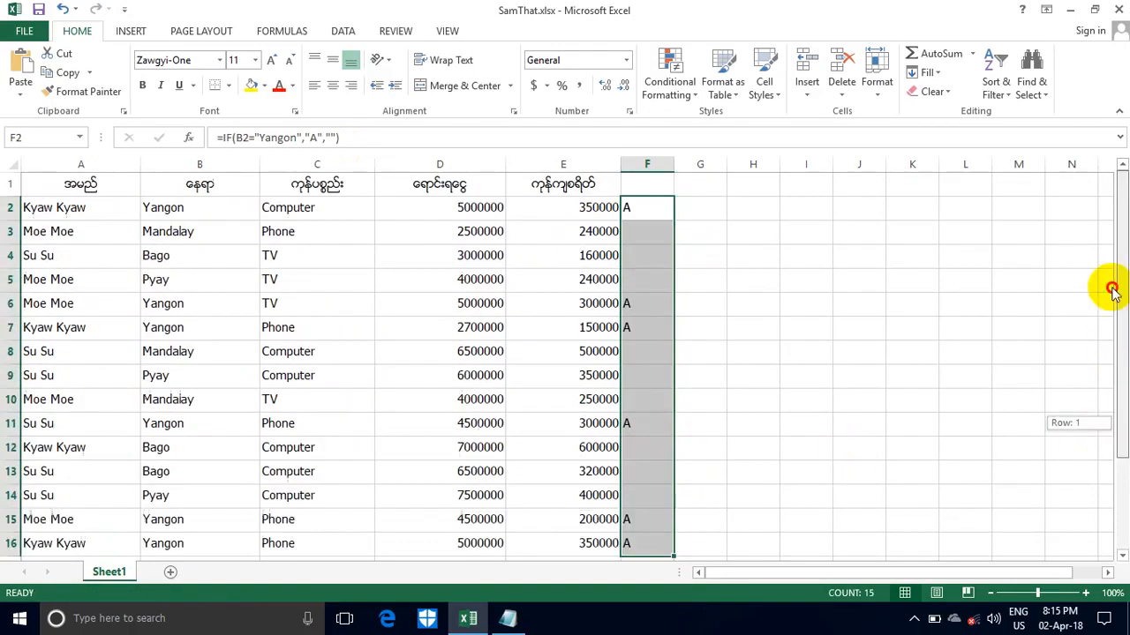
click(755, 351)
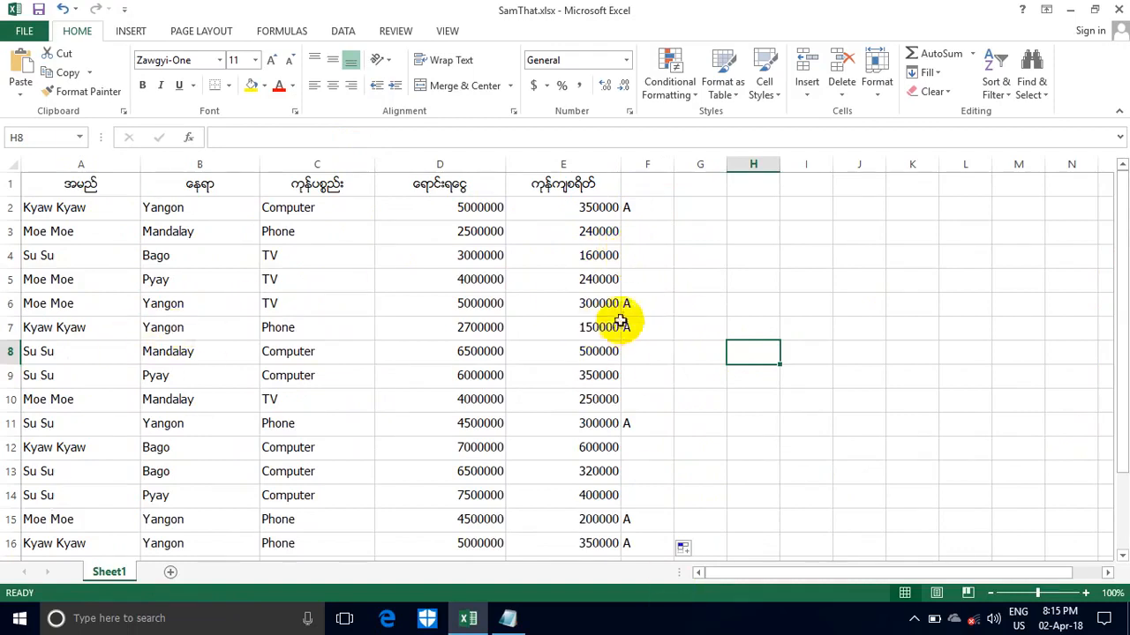
Clear the contents of the entire column F.
click(638, 164)
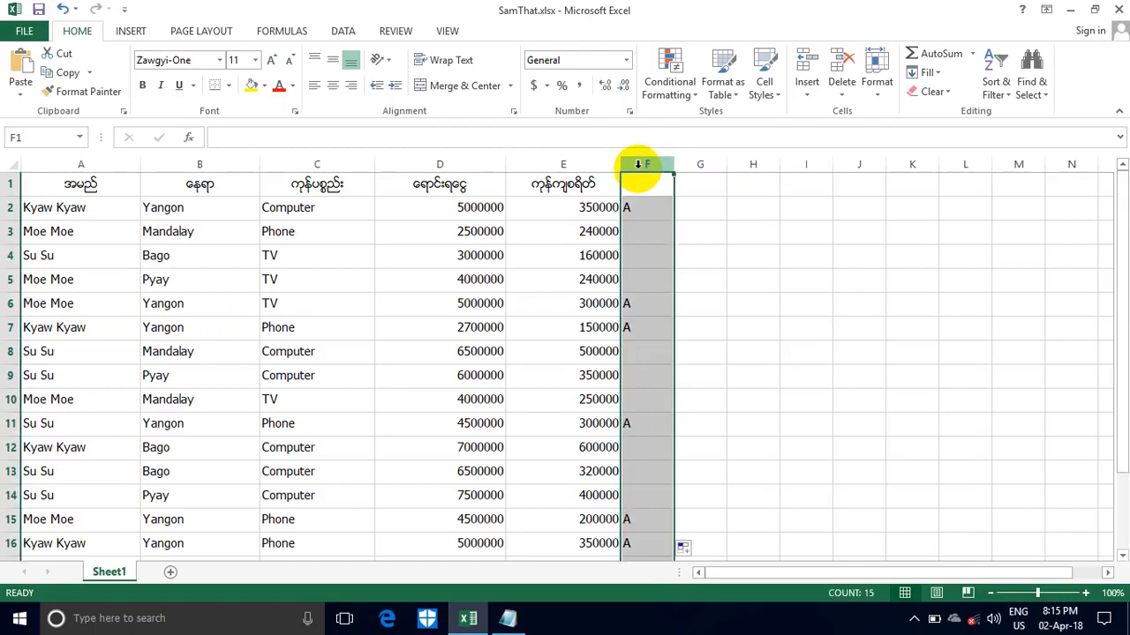
key(Delete)
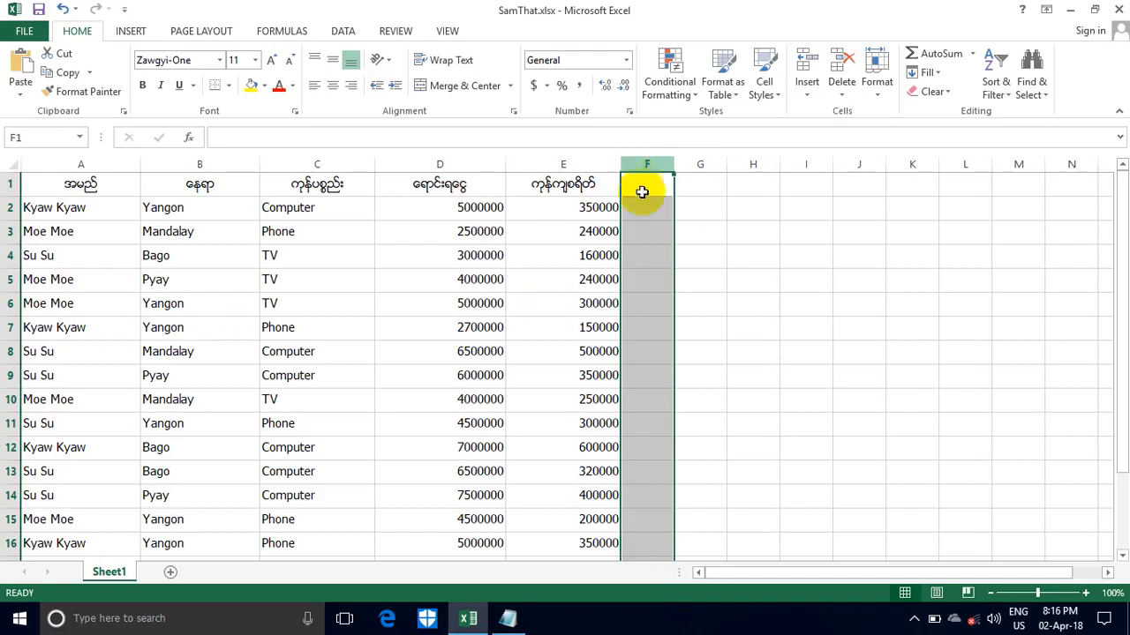
Switch to Notepad, delete the whole Yangon formula, and shift the note window slightly.
click(510, 620)
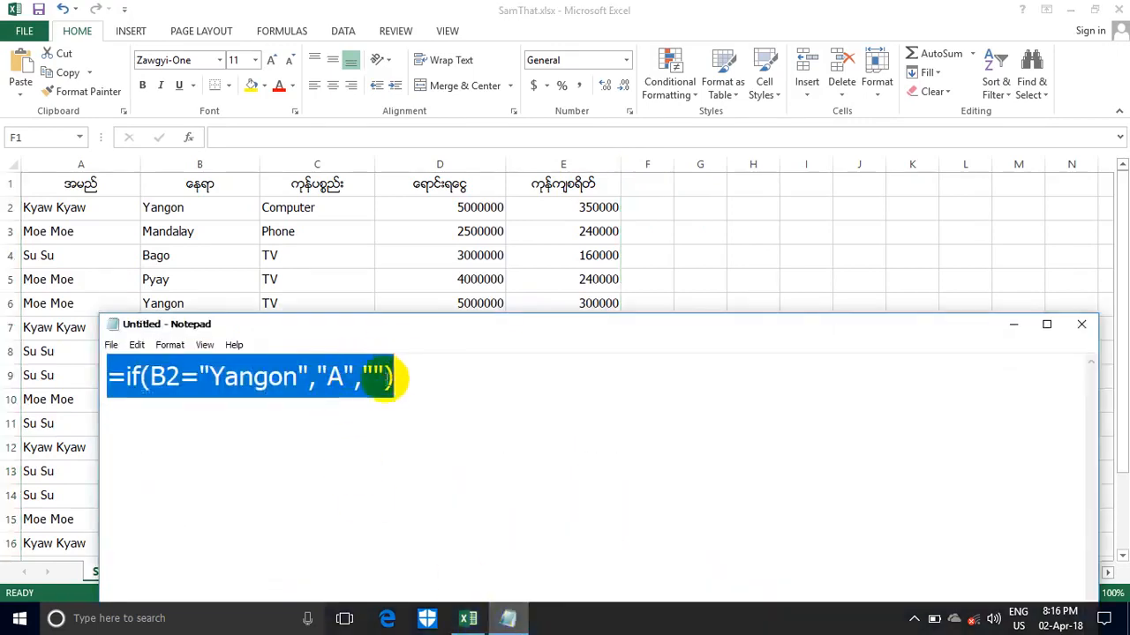
click(395, 377)
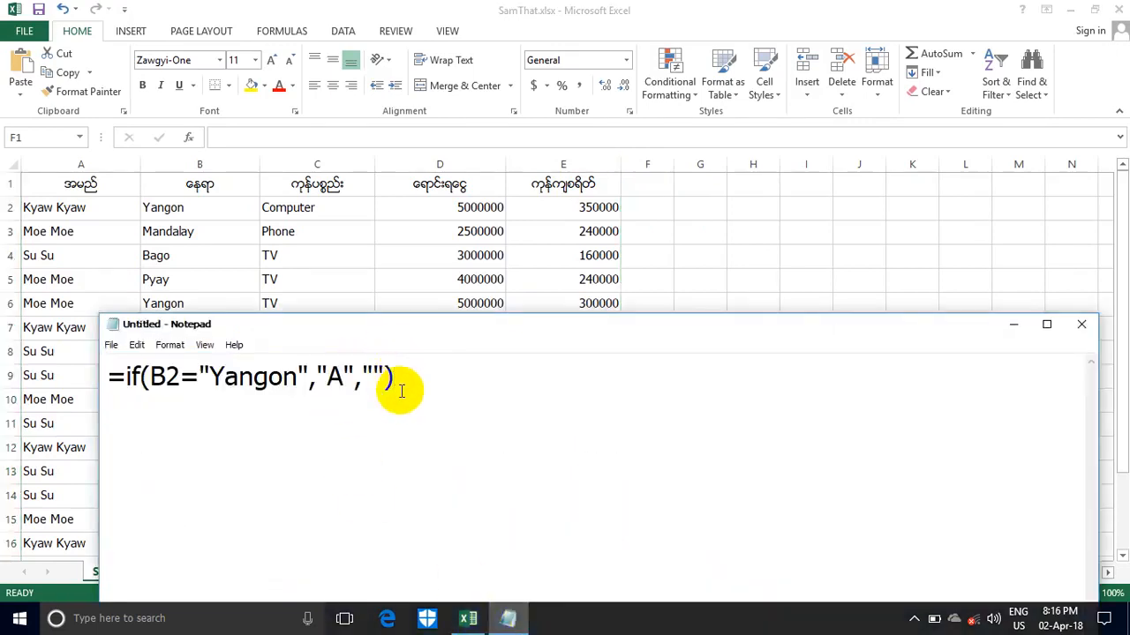
key(BackSpace)
key(BackSpace)
key(BackSpace)
key(BackSpace)
key(BackSpace)
key(BackSpace)
key(BackSpace)
key(BackSpace)
key(BackSpace)
key(BackSpace)
key(BackSpace)
key(BackSpace)
key(BackSpace)
key(BackSpace)
key(BackSpace)
key(BackSpace)
key(BackSpace)
key(BackSpace)
key(BackSpace)
key(BackSpace)
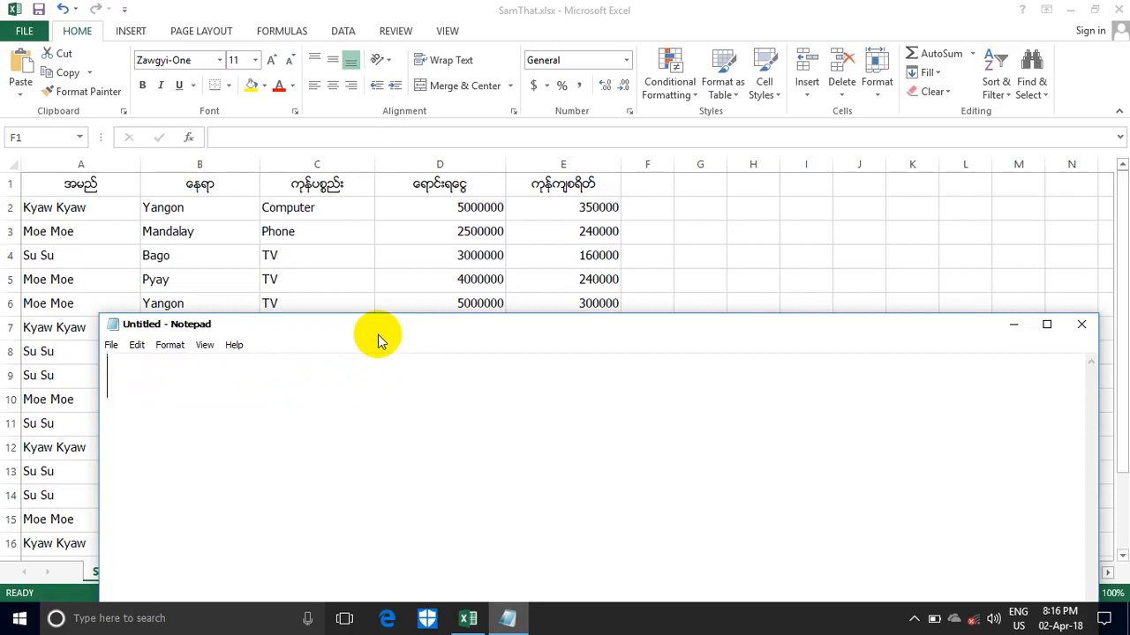
drag(377, 335, 406, 330)
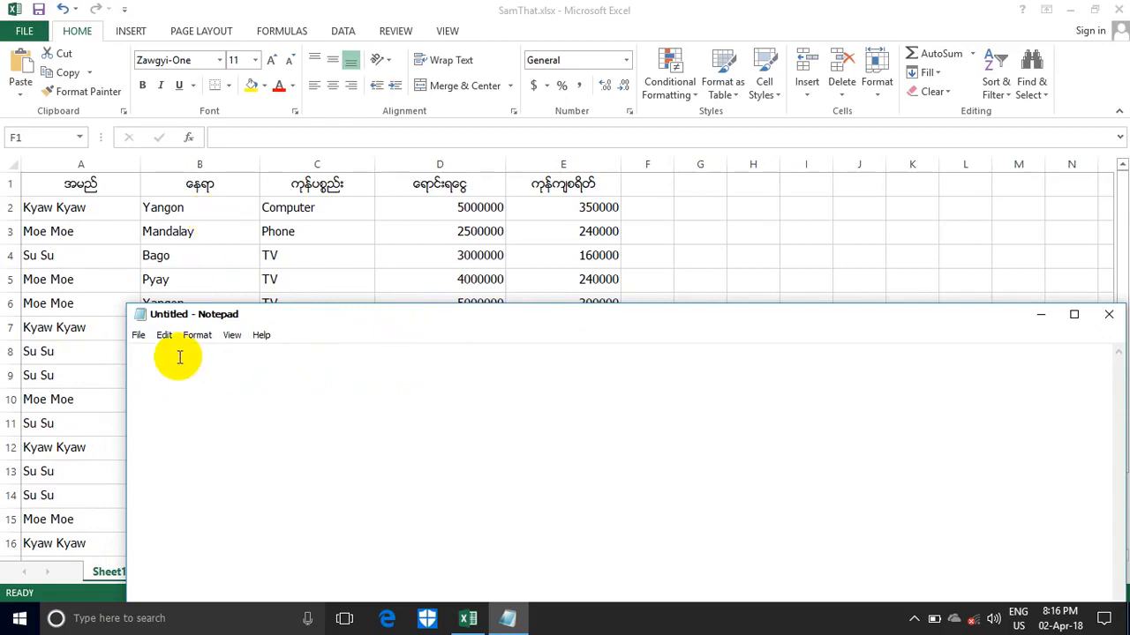
Begin an IF formula with a nested OR in the note, entering the first condition: =If(or(b2="Yangon",.
text(=If(of)
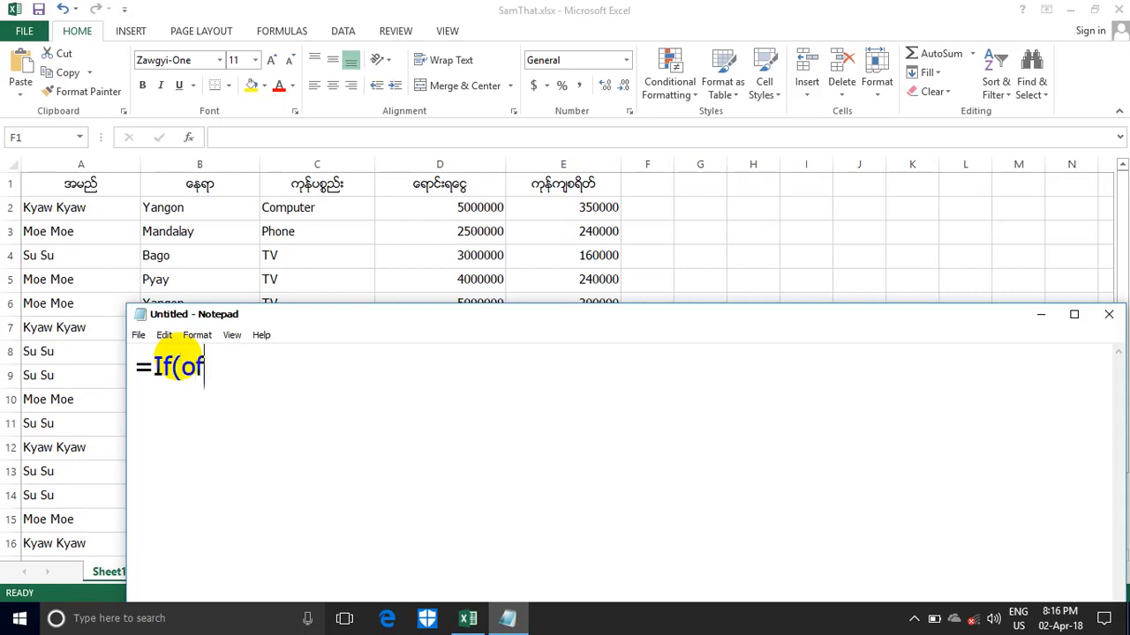
key(BackSpace)
text(r()
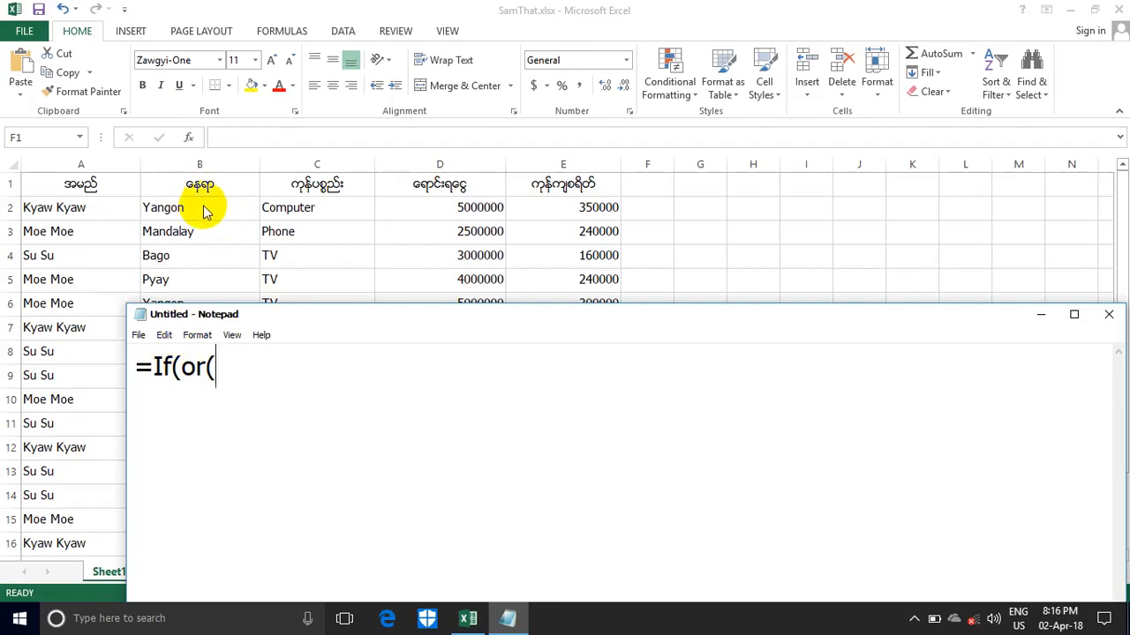
text(b)
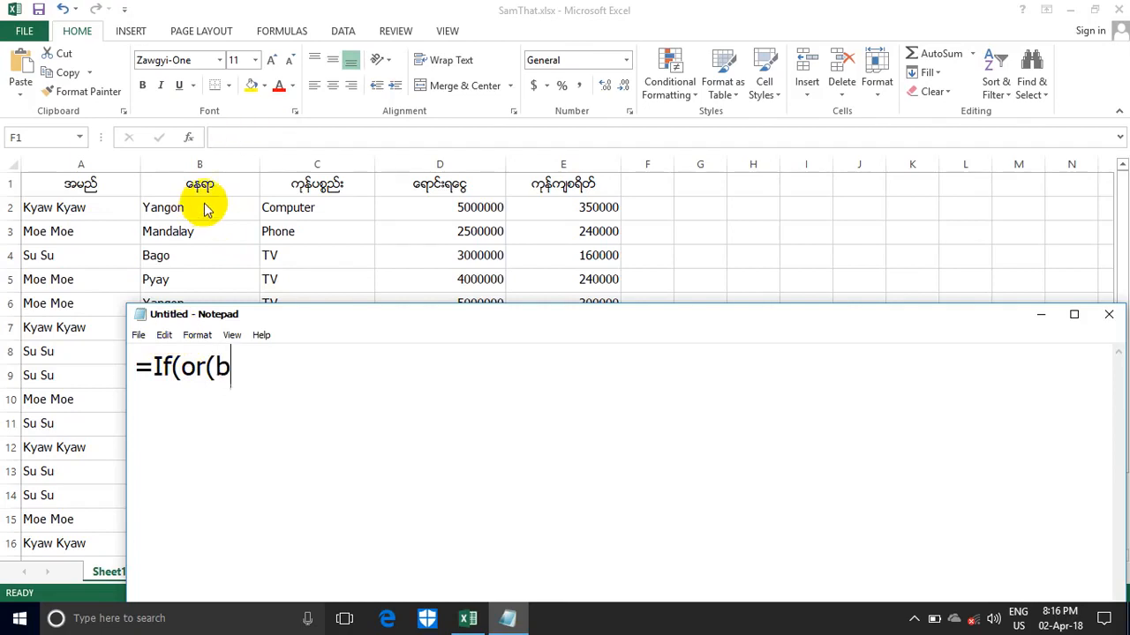
text(2="Yang)
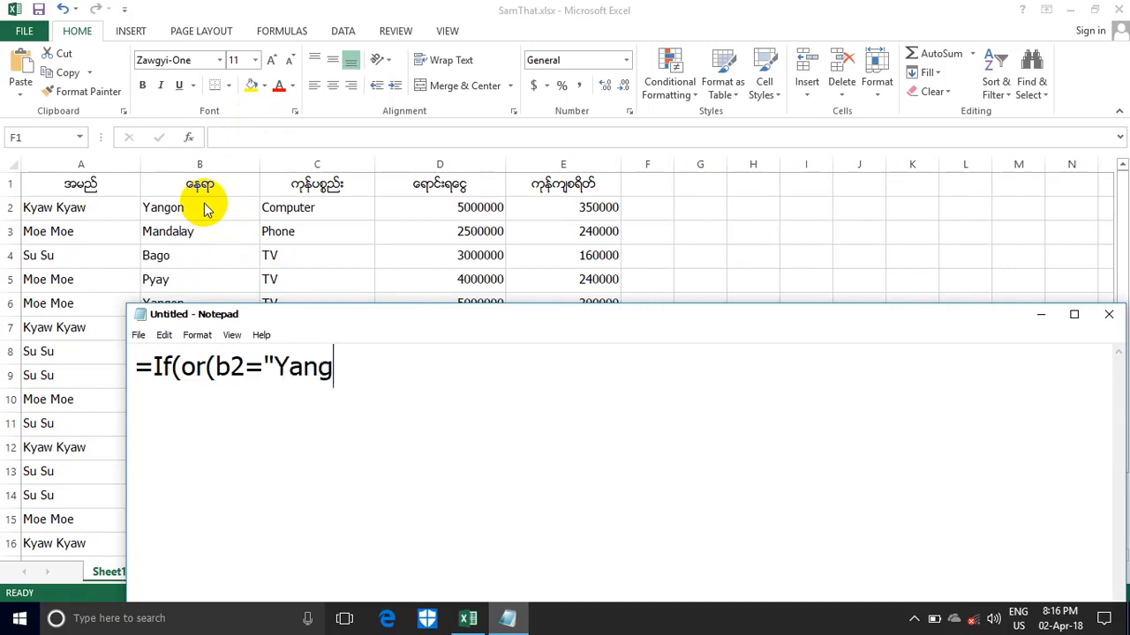
text(on",)
Add the second OR condition to the note's formula and close the OR: b2="Mandalay"),.
text(b)
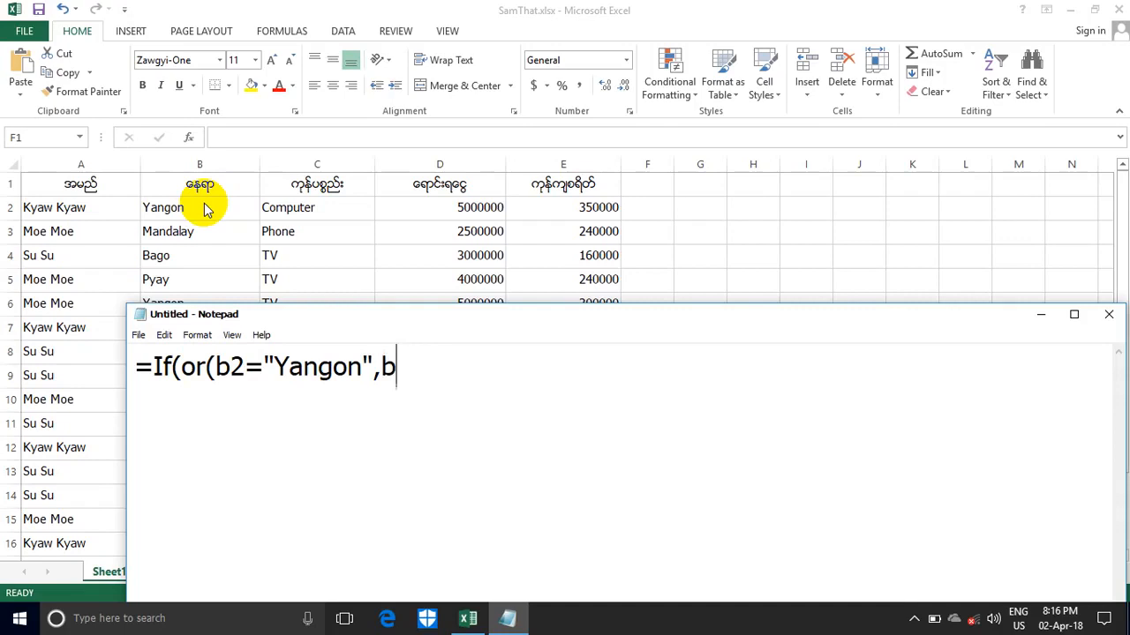
text(2+)
key(BackSpace)
text(=)
text(")
text(Ma)
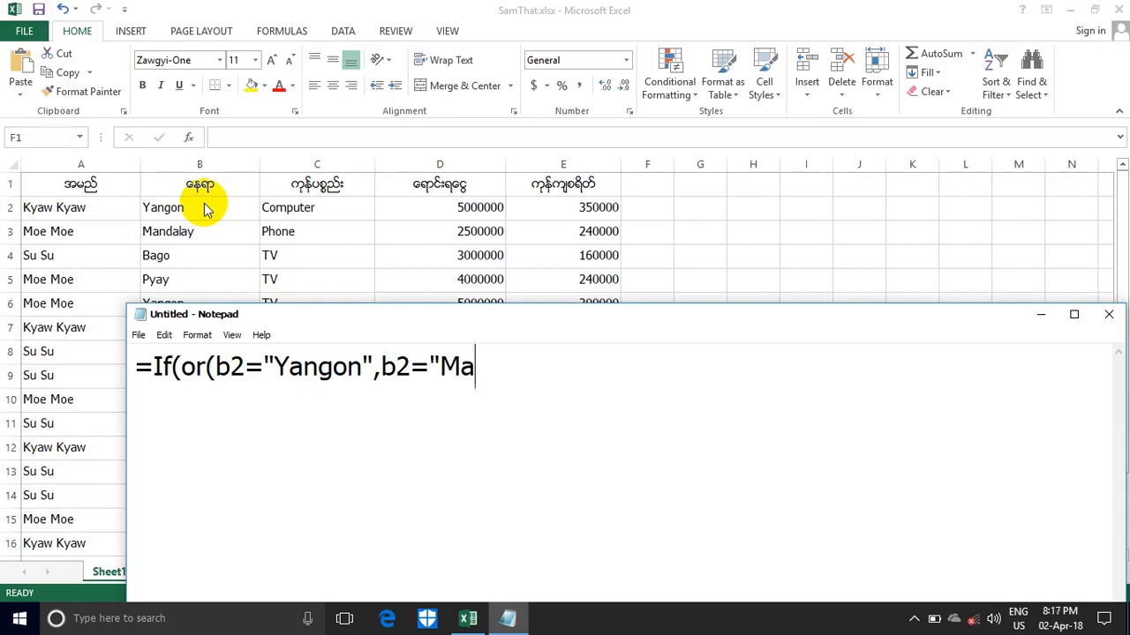
text(ndal)
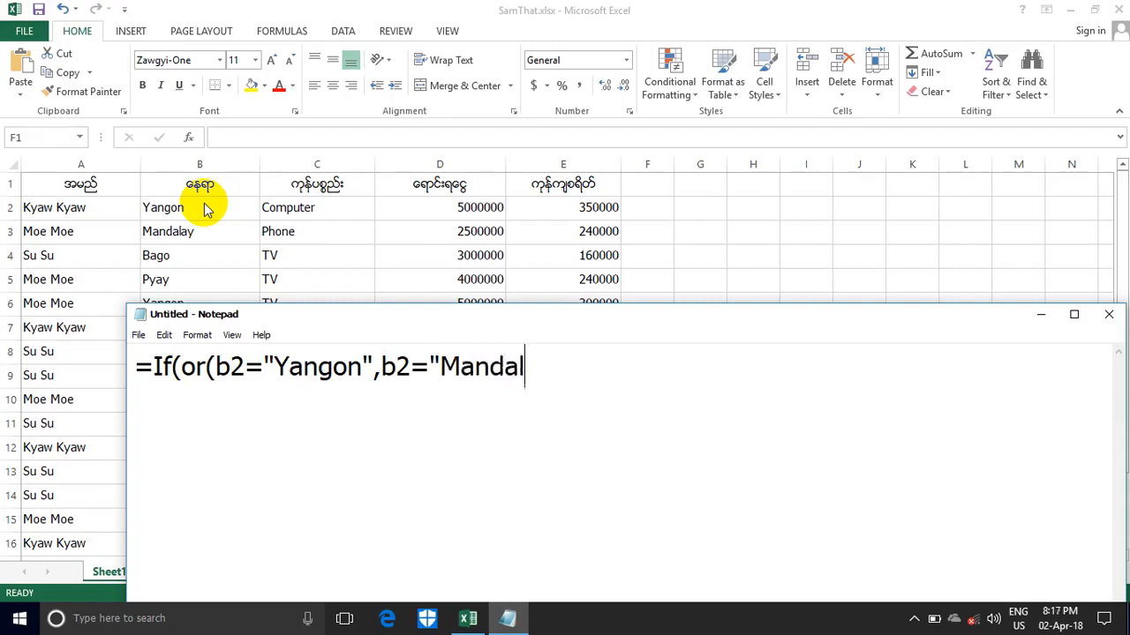
text(ay")
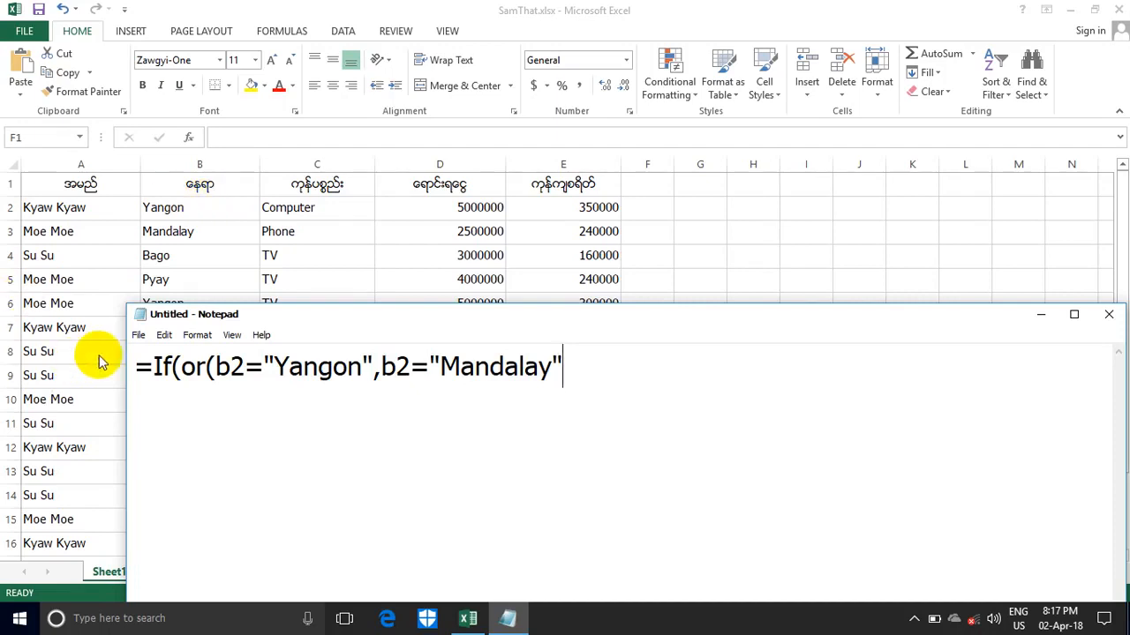
text())
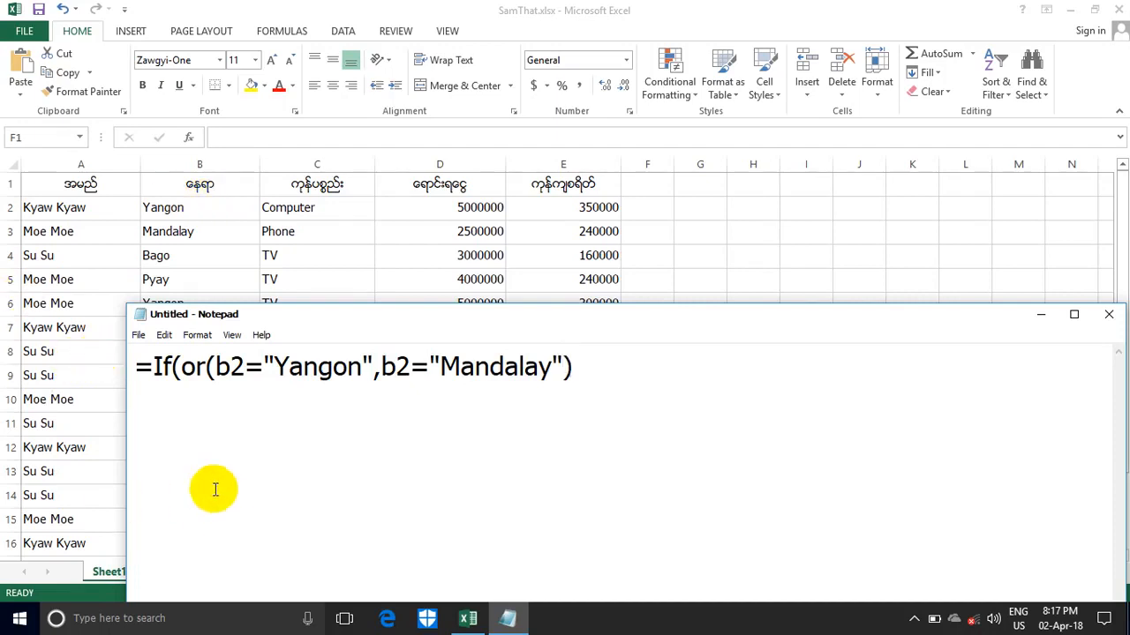
text(,)
Complete the note's OR formula with "A" as the true result and "C" as the false result, closing the IF parenthesis.
drag(215, 366, 262, 367)
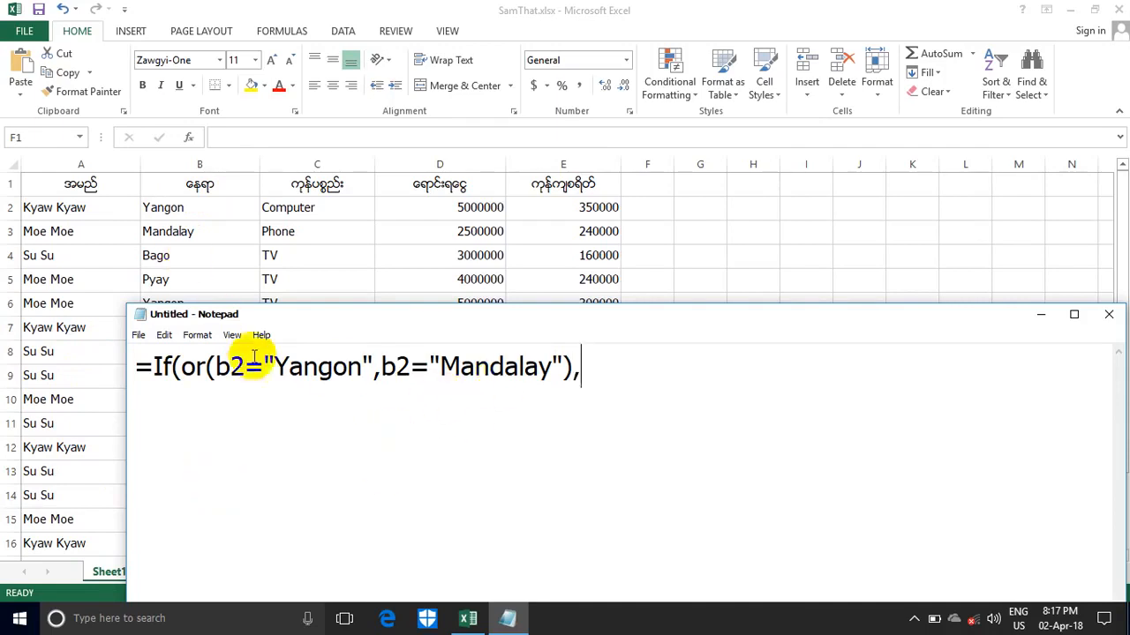
click(312, 366)
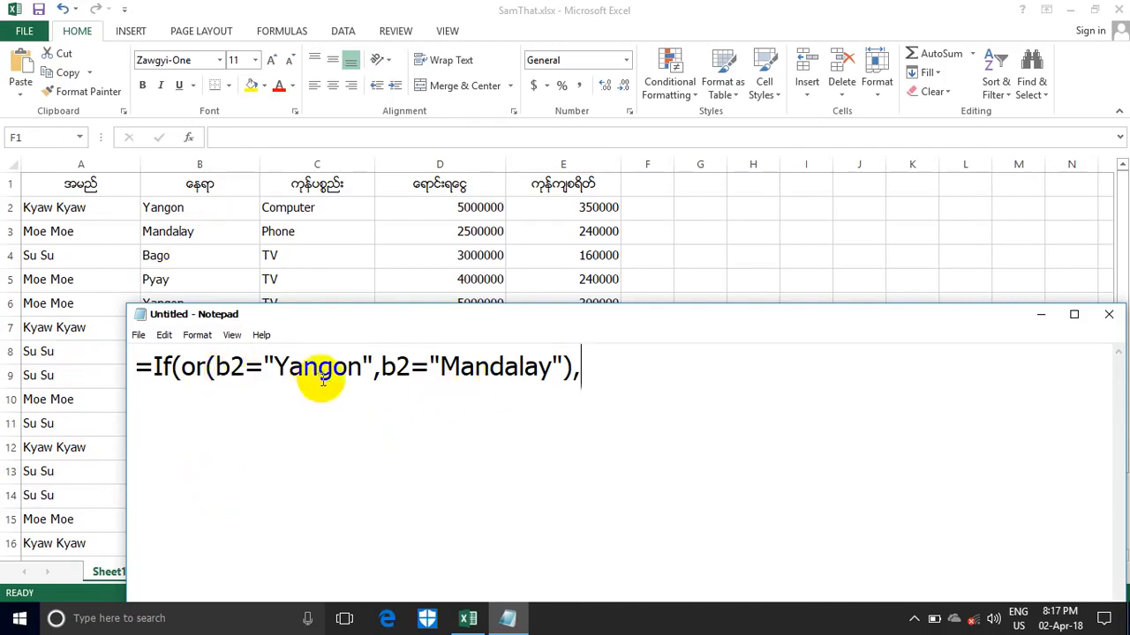
drag(381, 366, 428, 366)
click(401, 371)
drag(183, 366, 208, 366)
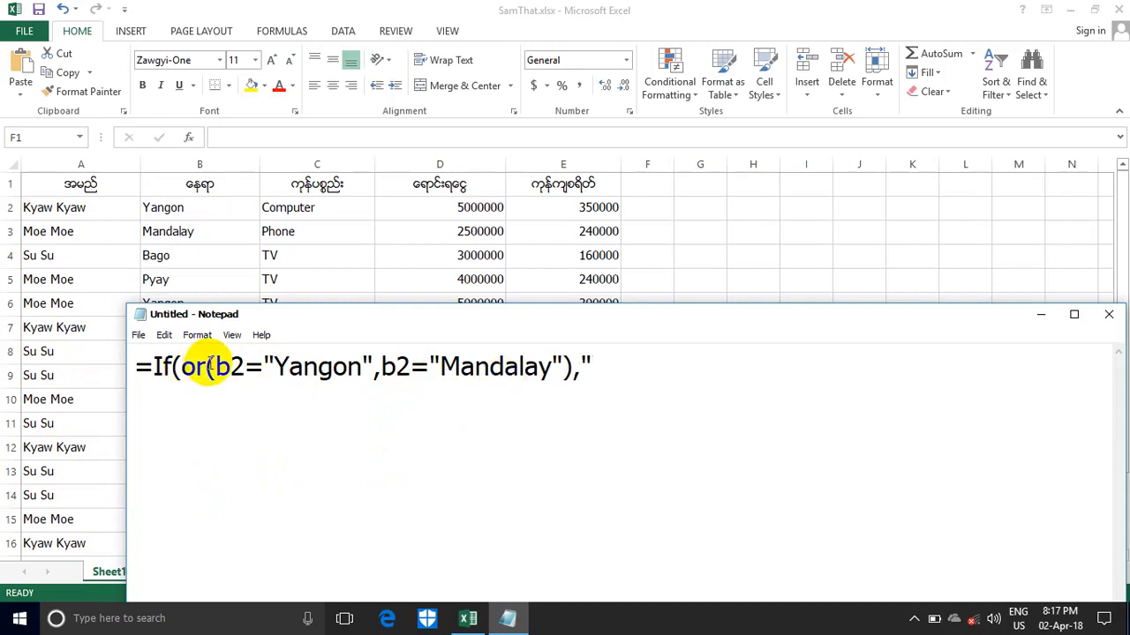
text(A)
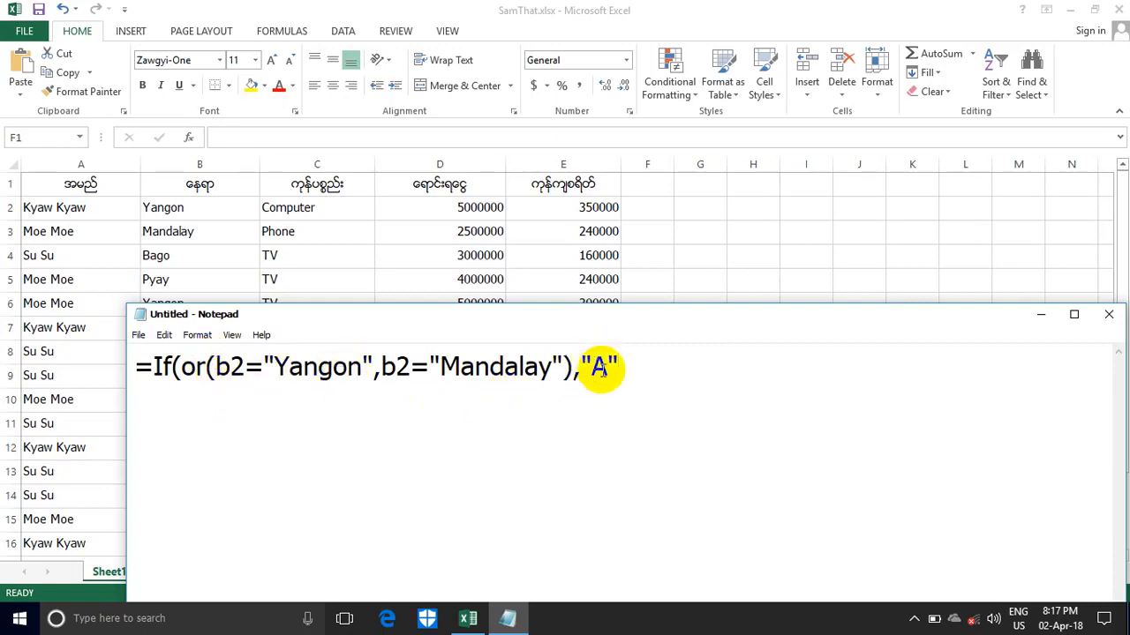
key(BackSpace)
text(,)
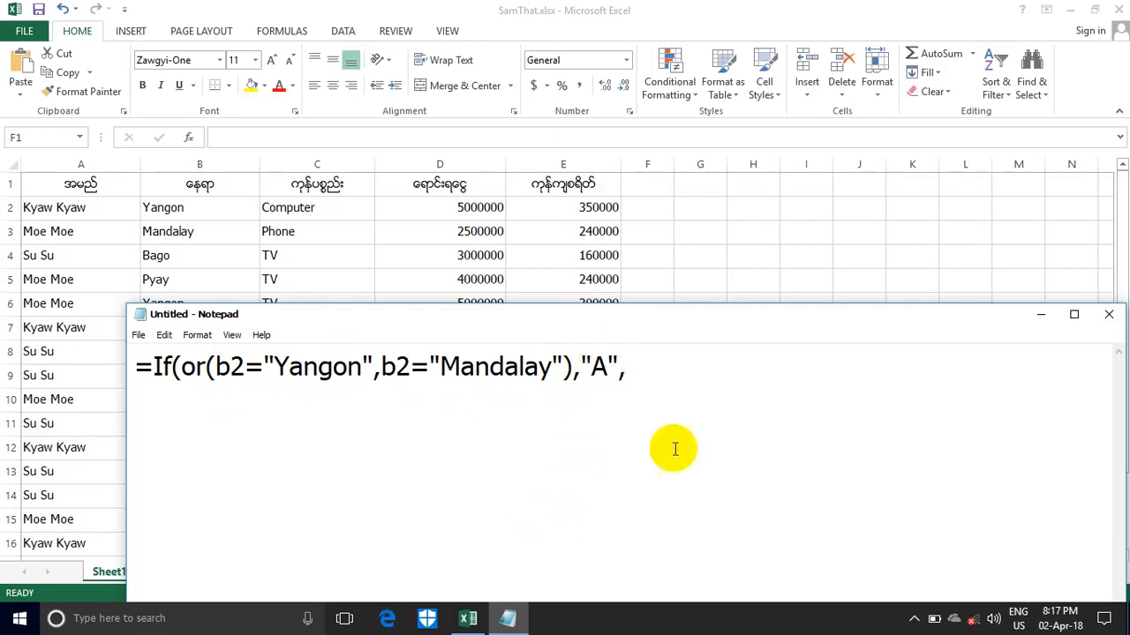
double_click(600, 380)
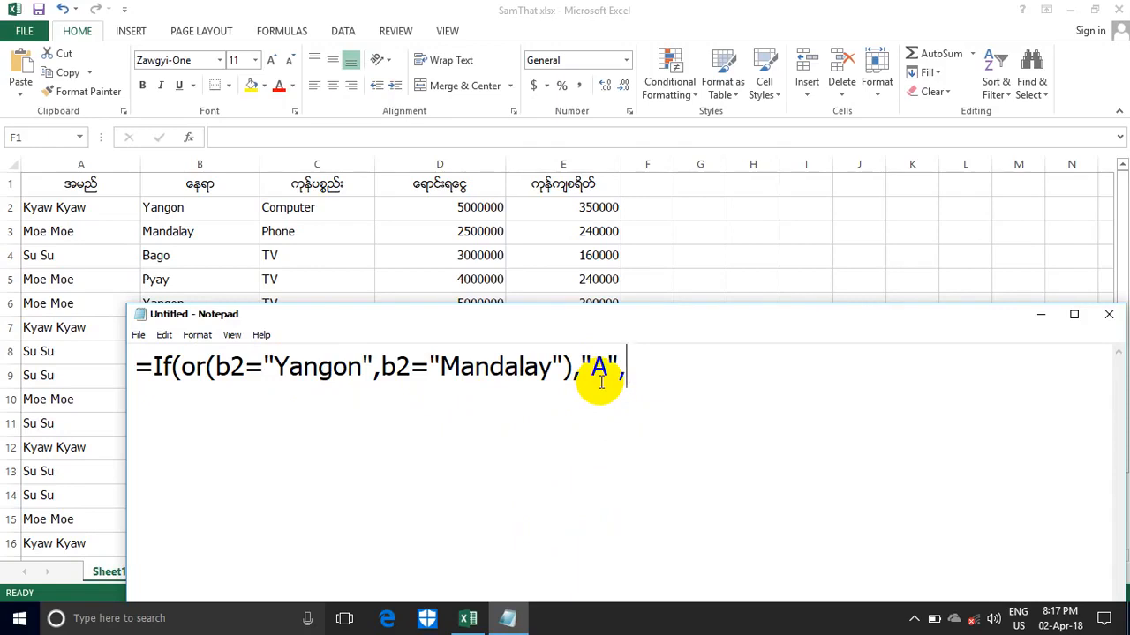
text("C"))
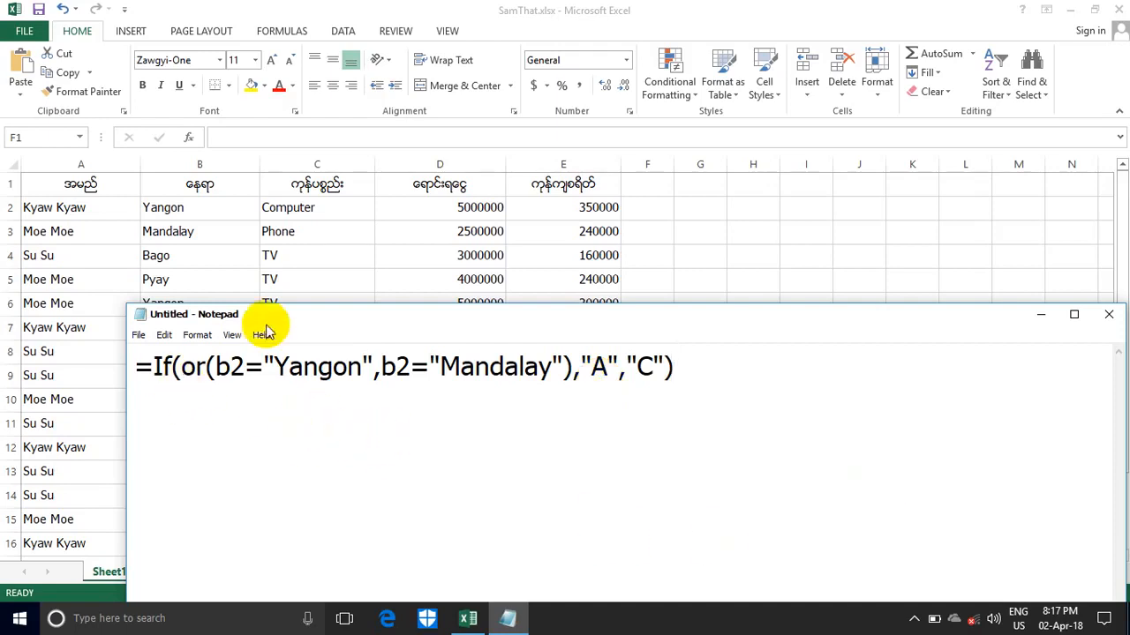
Shift the note window slightly and copy the whole nested OR formula from it.
drag(259, 321, 219, 309)
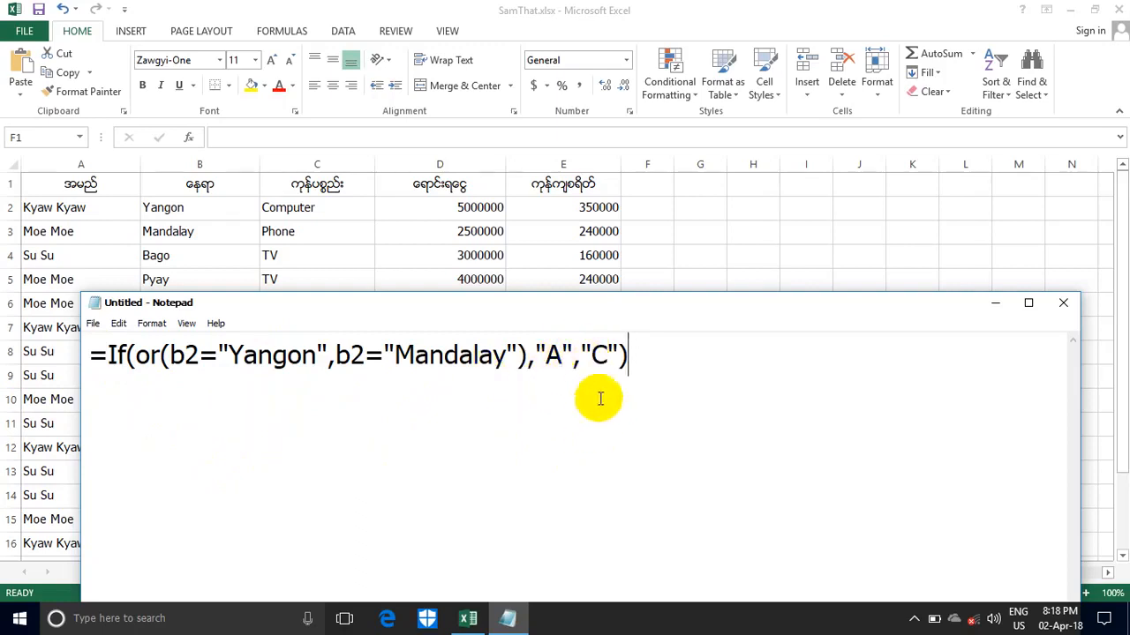
drag(628, 357, 43, 366)
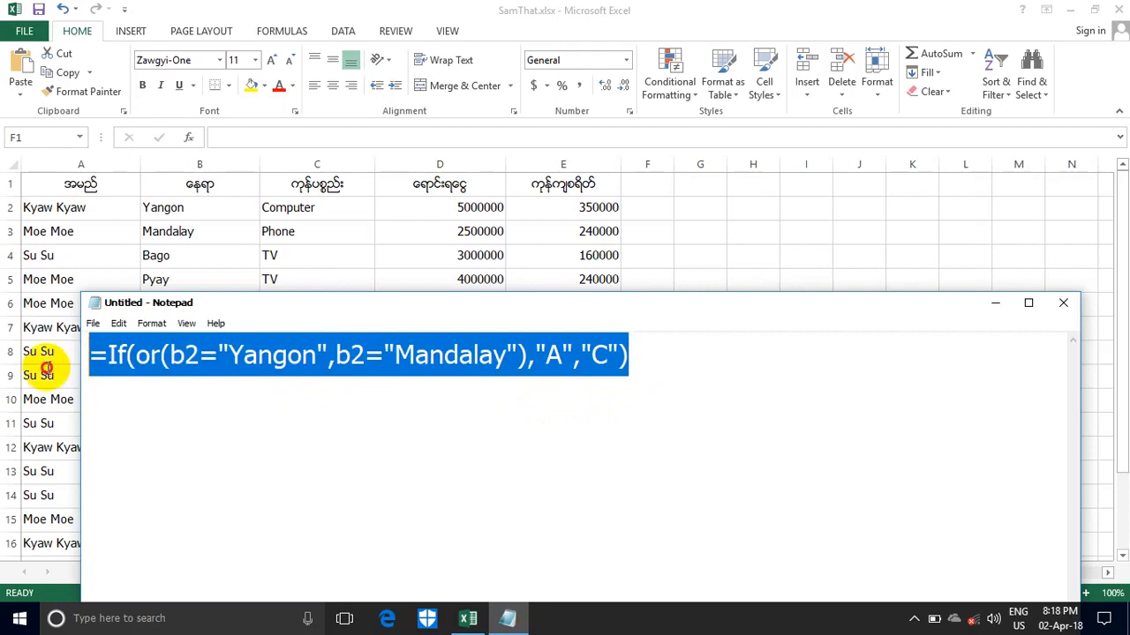
right_click(130, 369)
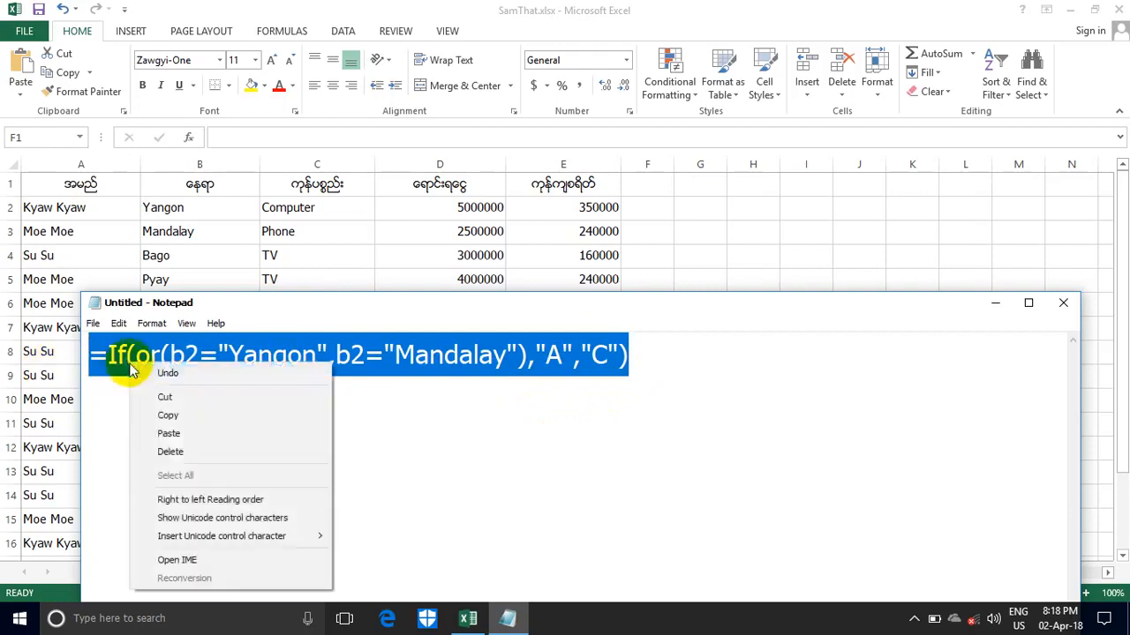
click(190, 417)
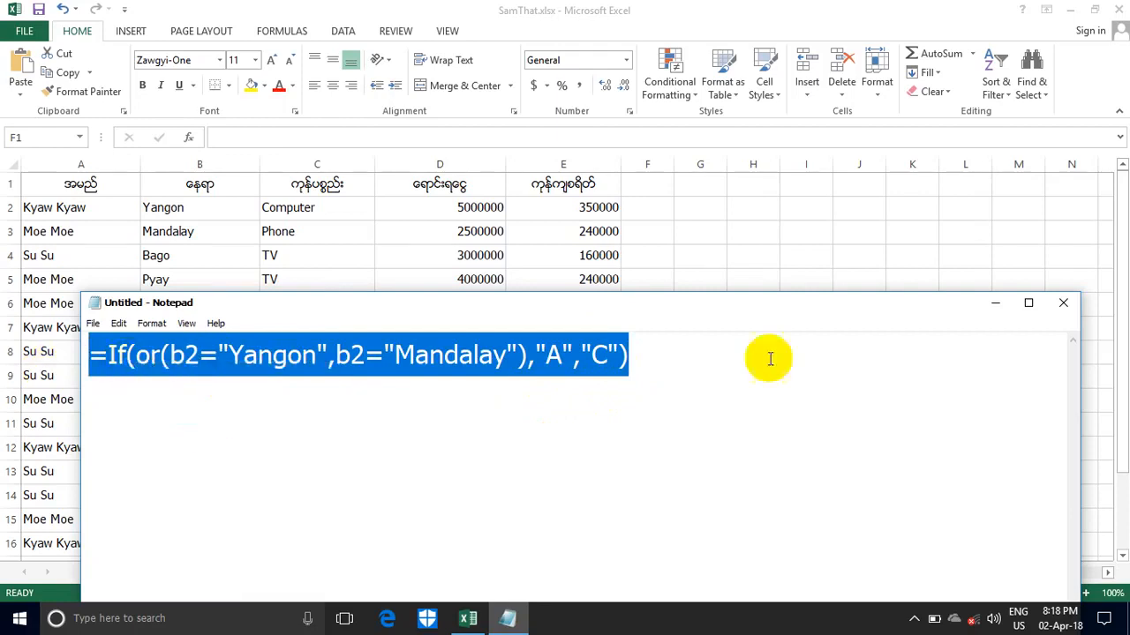
Minimize the note and paste the copied formula =If(or(b2="Yangon",b2="Mandalay"),"A","C") into cell F2 of the Excel sheet.
click(997, 308)
click(654, 220)
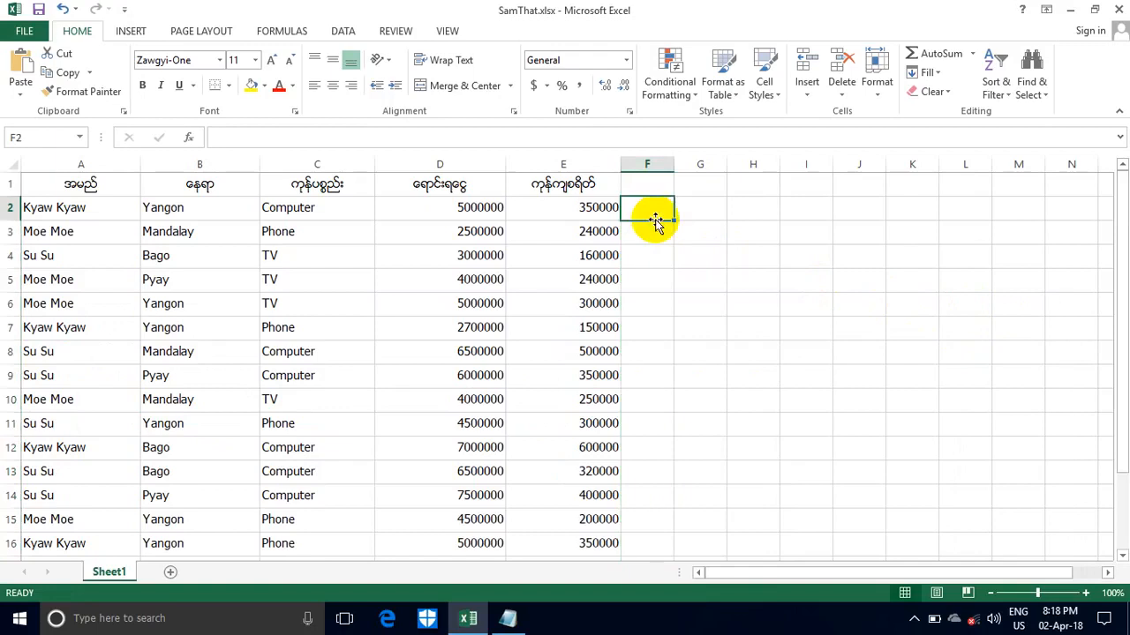
click(228, 142)
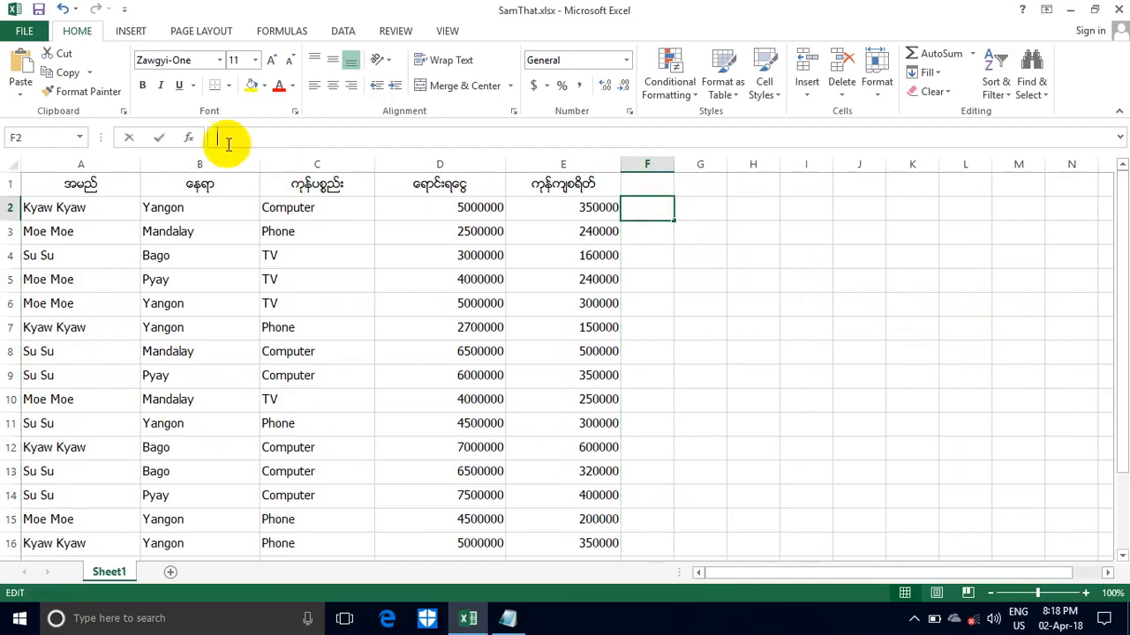
key(ctrl+v)
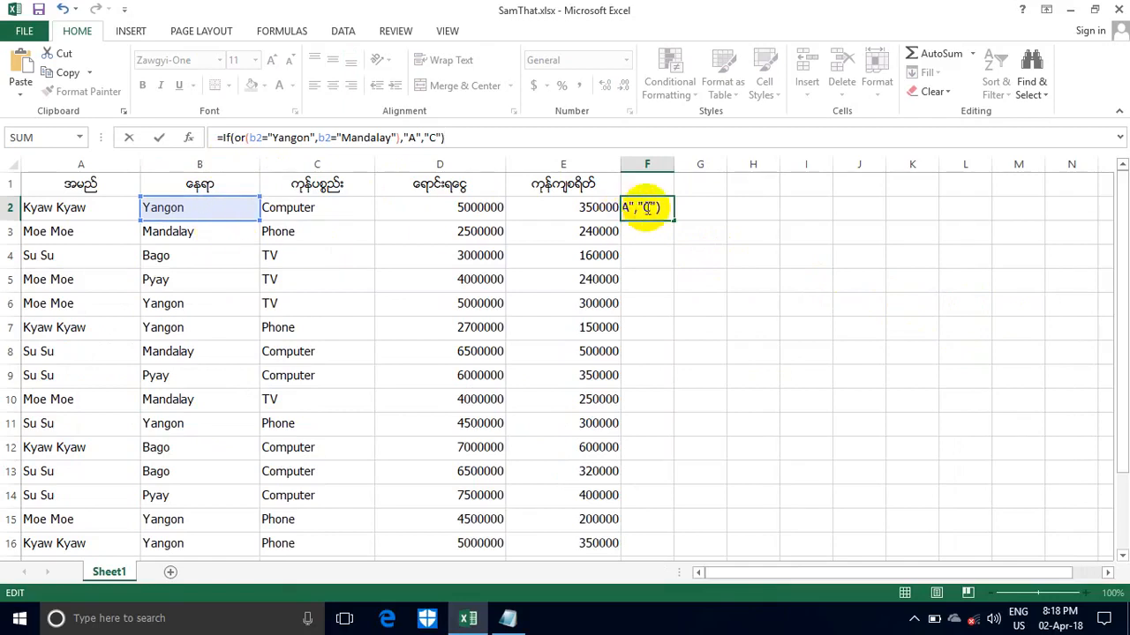
key(Return)
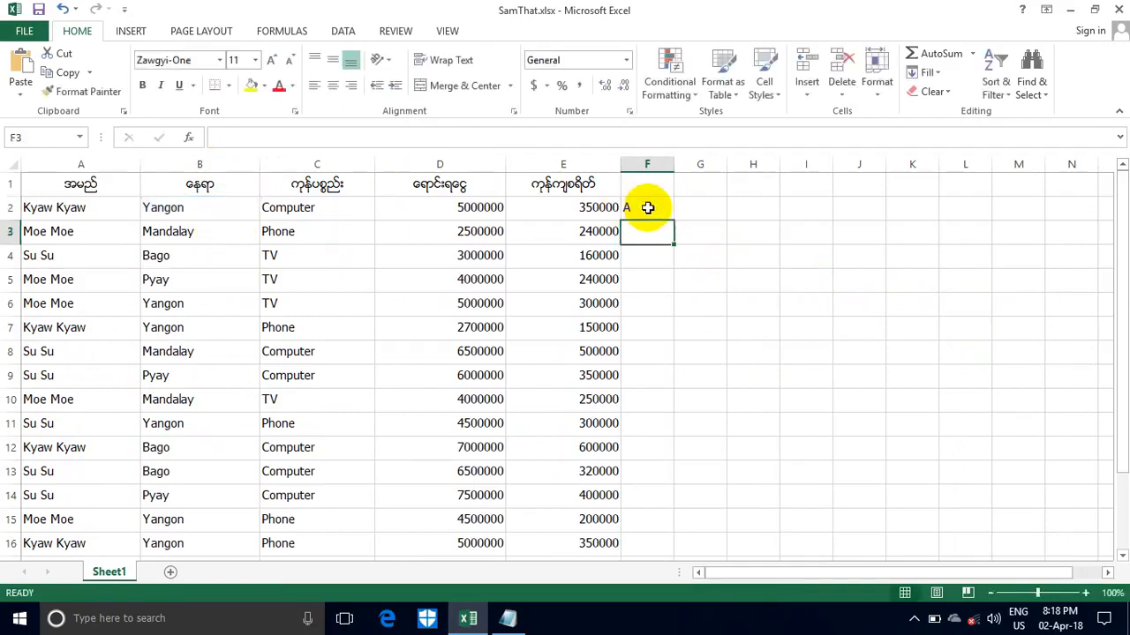
Fill the nested OR formula from F2 down to F14.
click(649, 211)
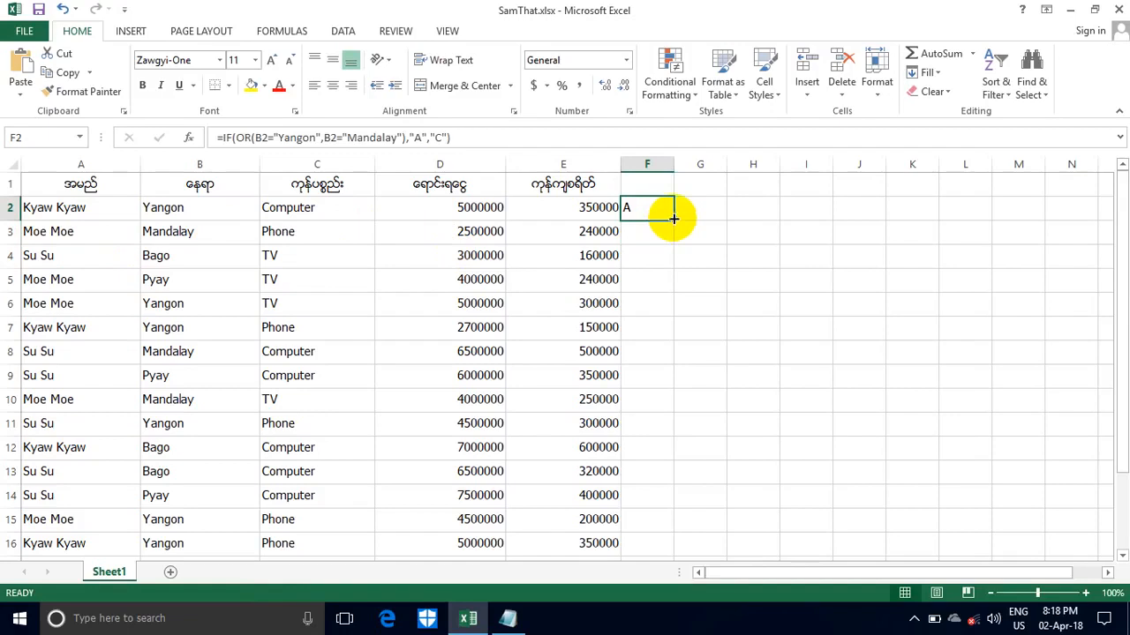
drag(673, 219, 666, 498)
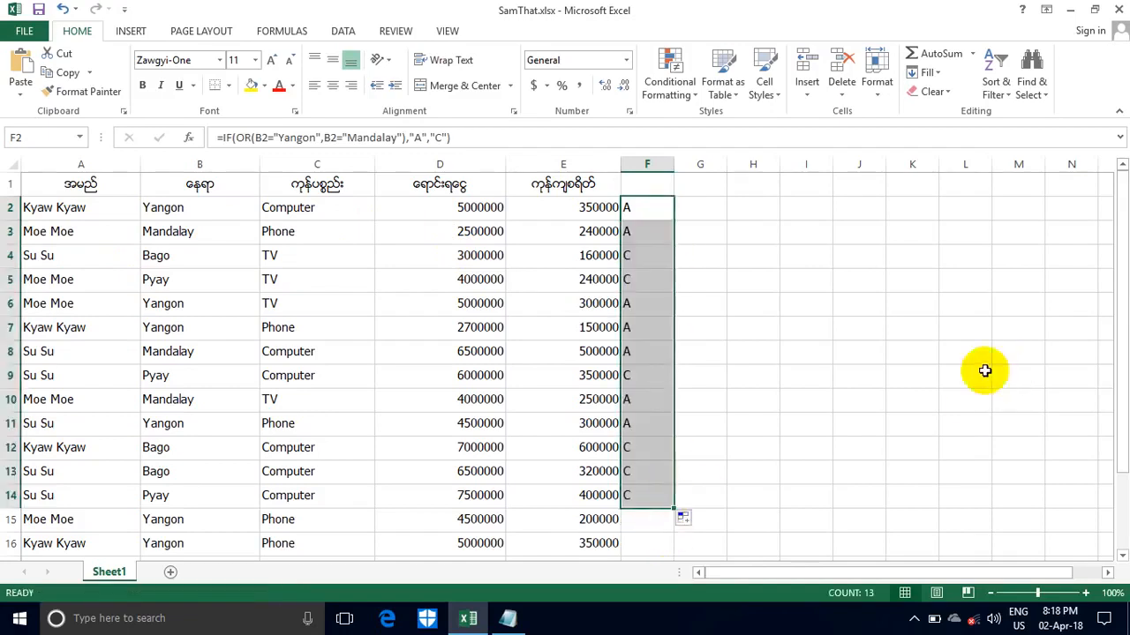
click(857, 355)
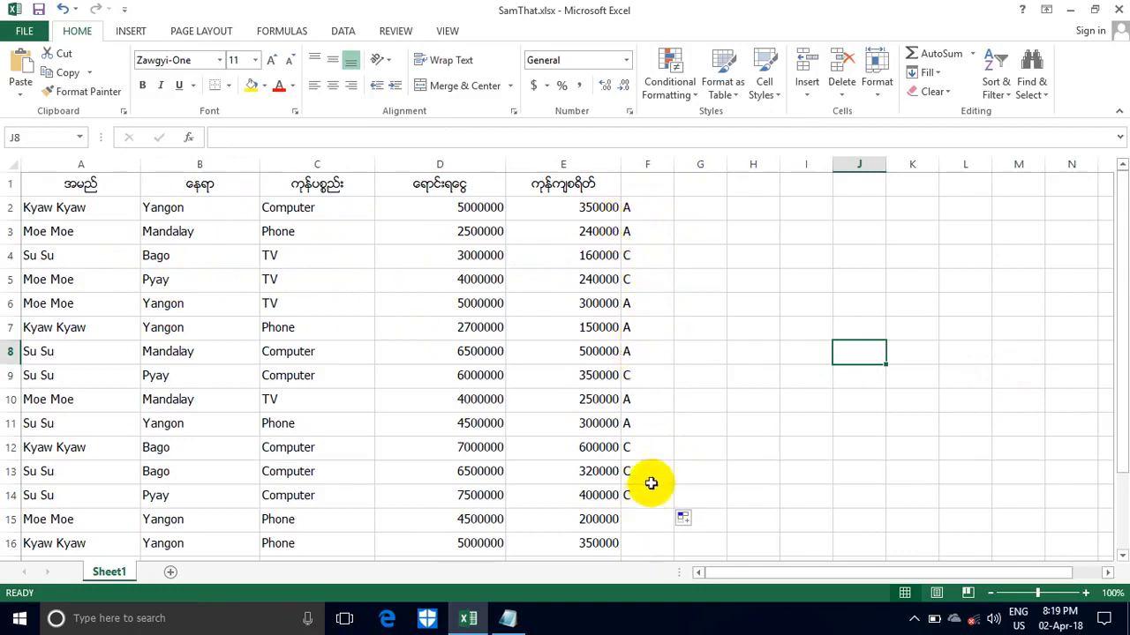
Clear the OR formula results from the entire column F.
click(640, 190)
click(642, 163)
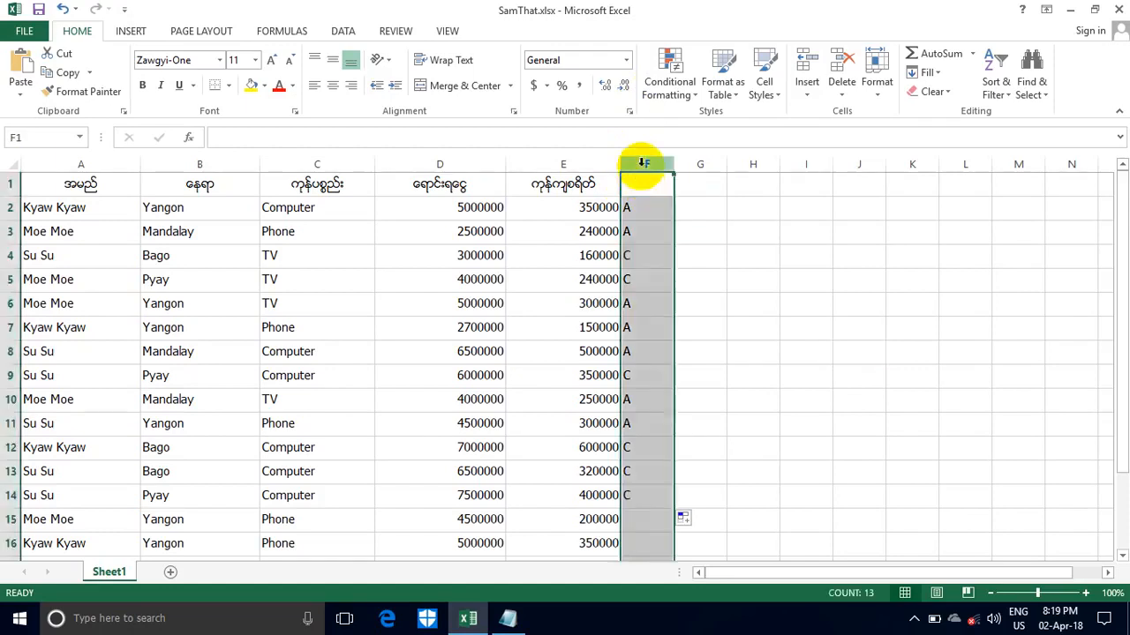
key(Delete)
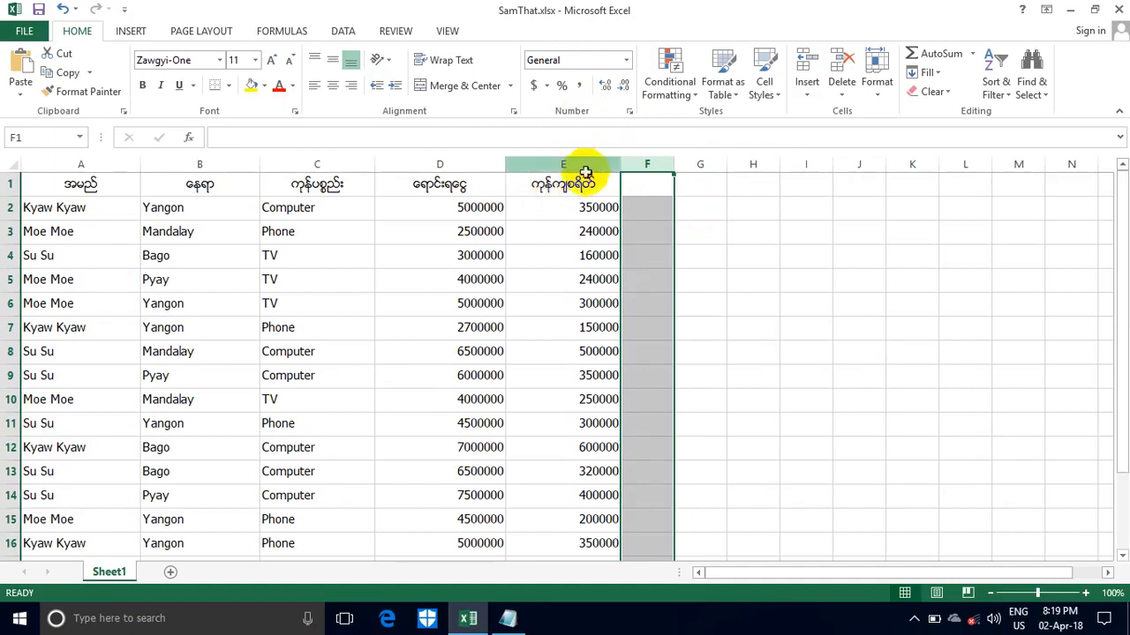
Switch to Notepad, delete the whole OR formula, and reposition the note window below the first data rows.
click(506, 619)
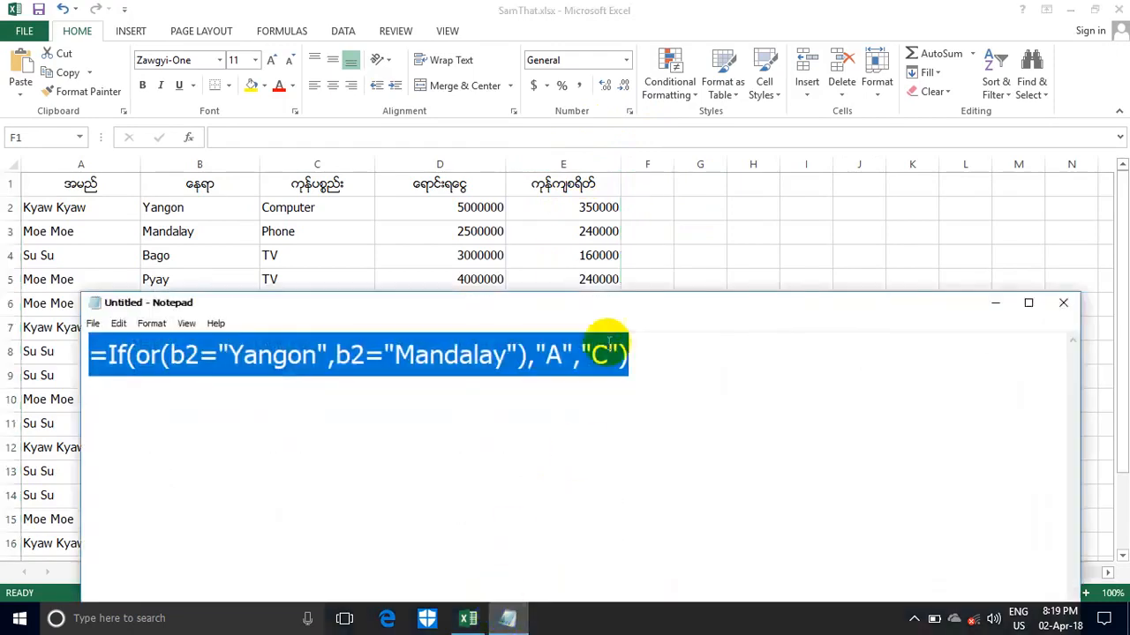
key(Delete)
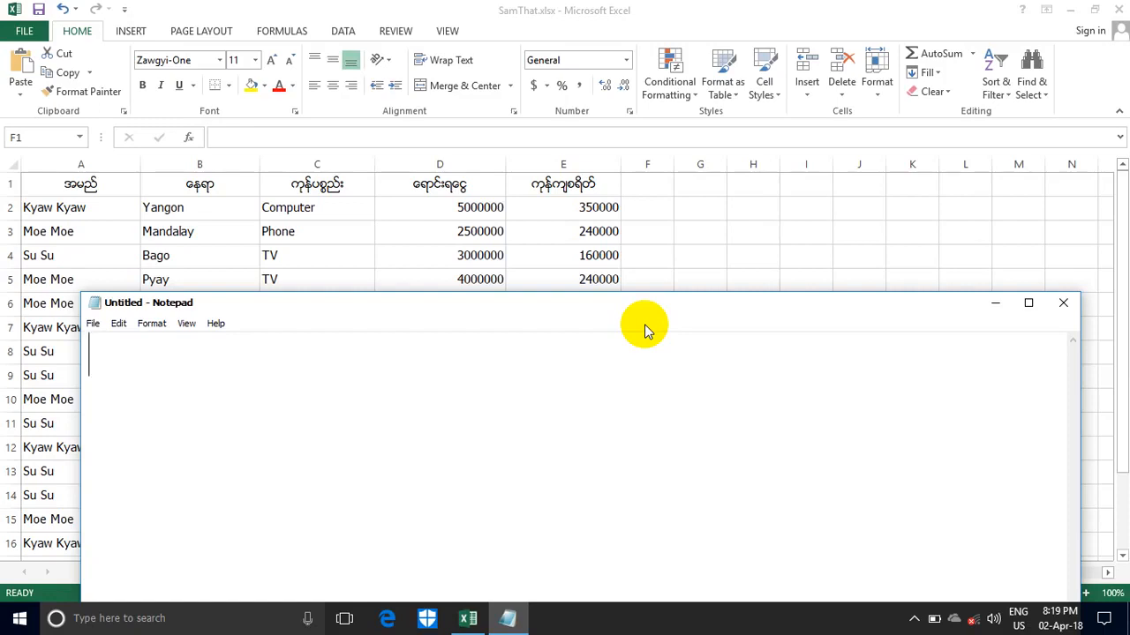
drag(450, 313, 351, 491)
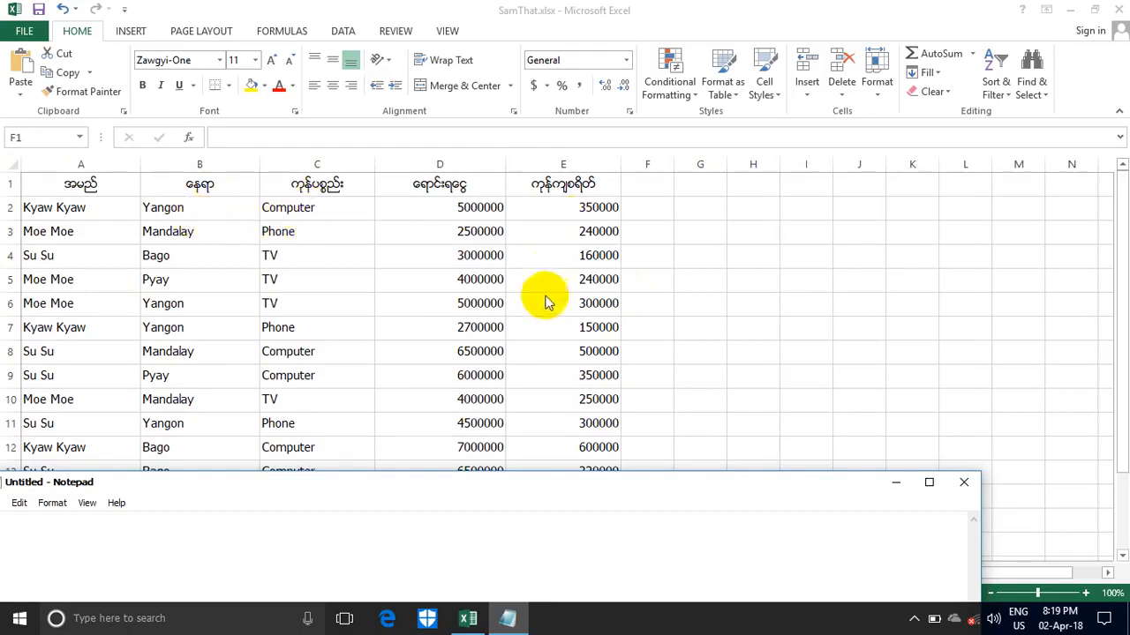
drag(297, 491, 456, 322)
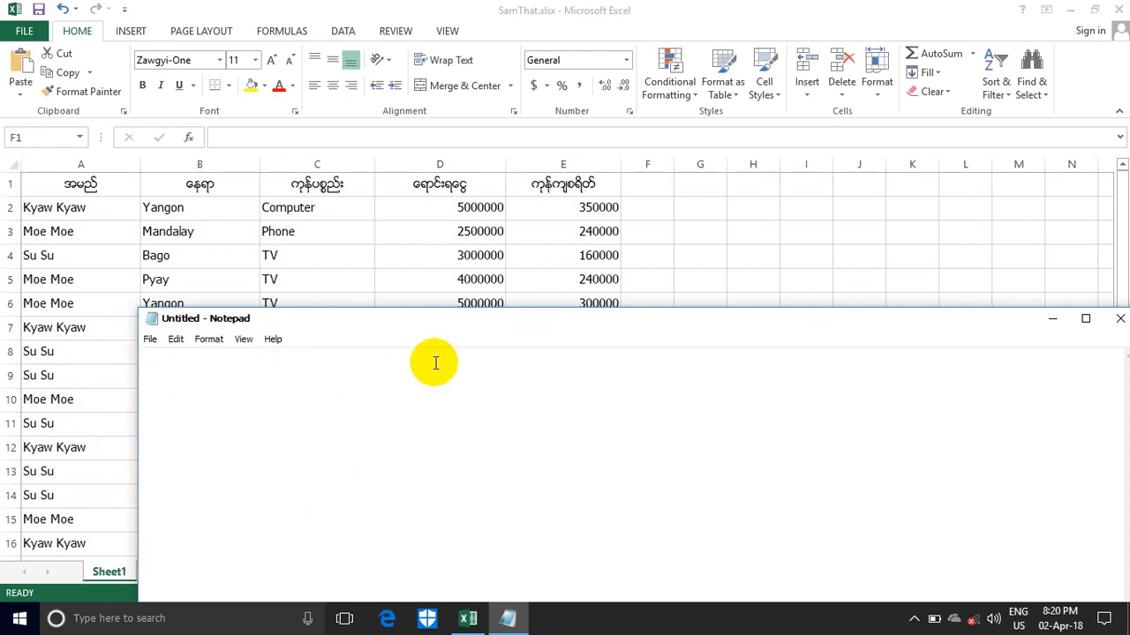
Start a nested AND formula in the empty note with the first condition: =If(And(b2="Yangon",.
text(=If(Ad)
key(BackSpace)
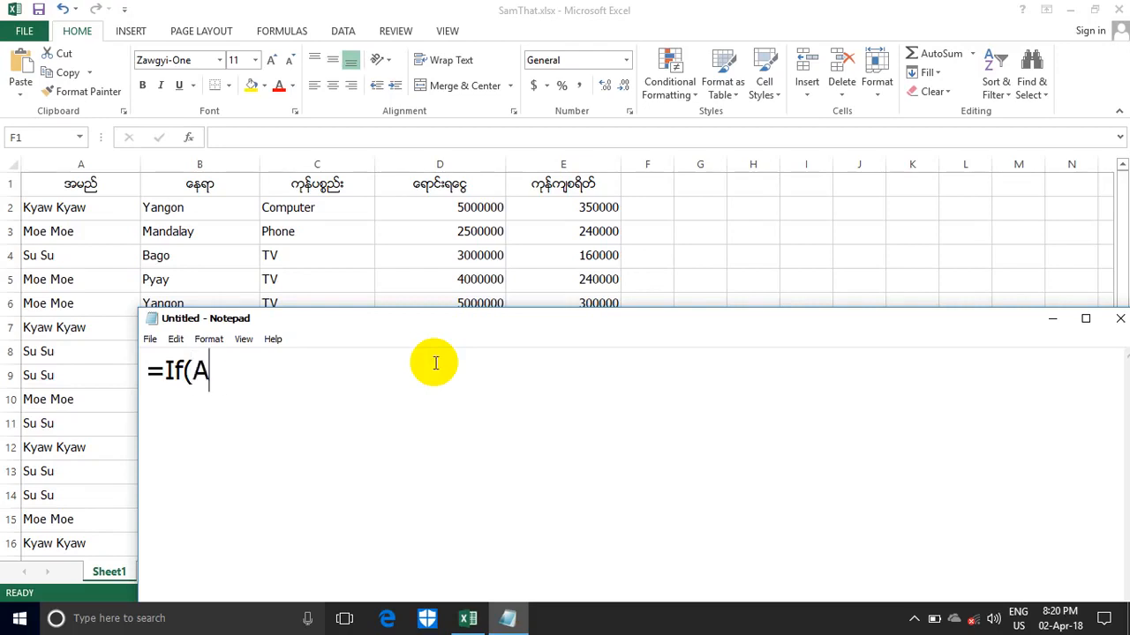
text(nd(b)
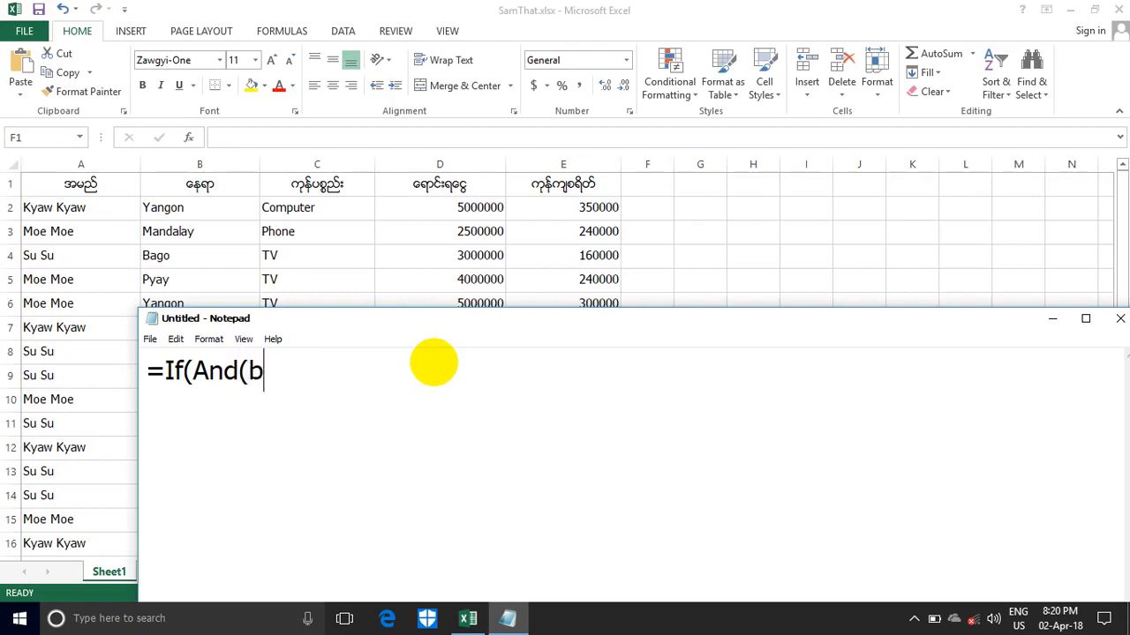
text(2)
text(=)
text(')
text(")
text(Yan)
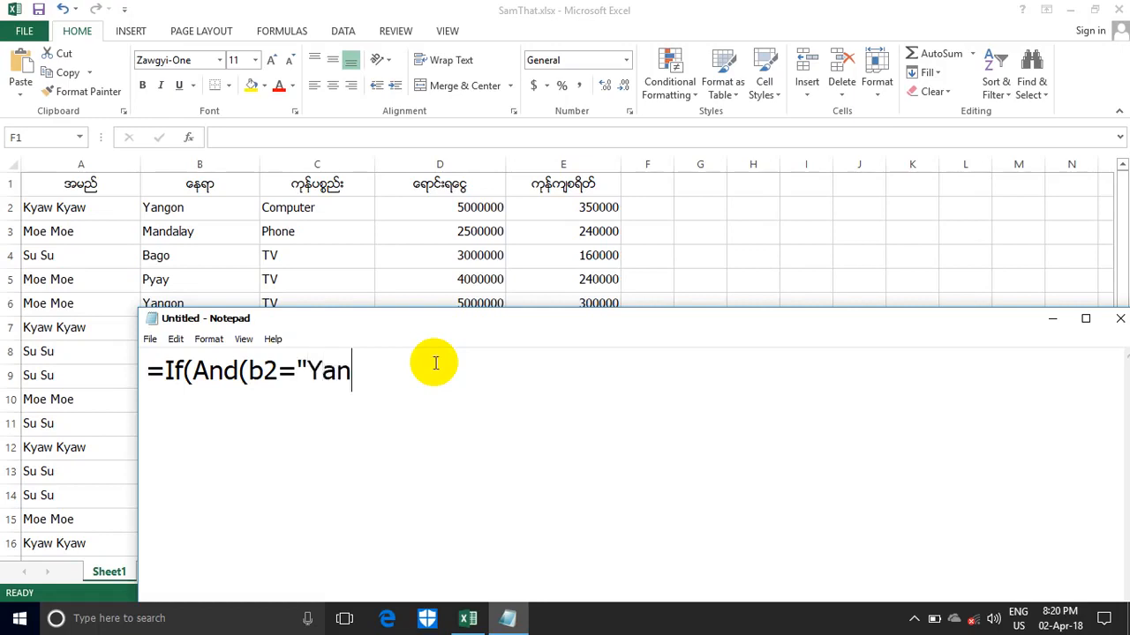
text(gon")
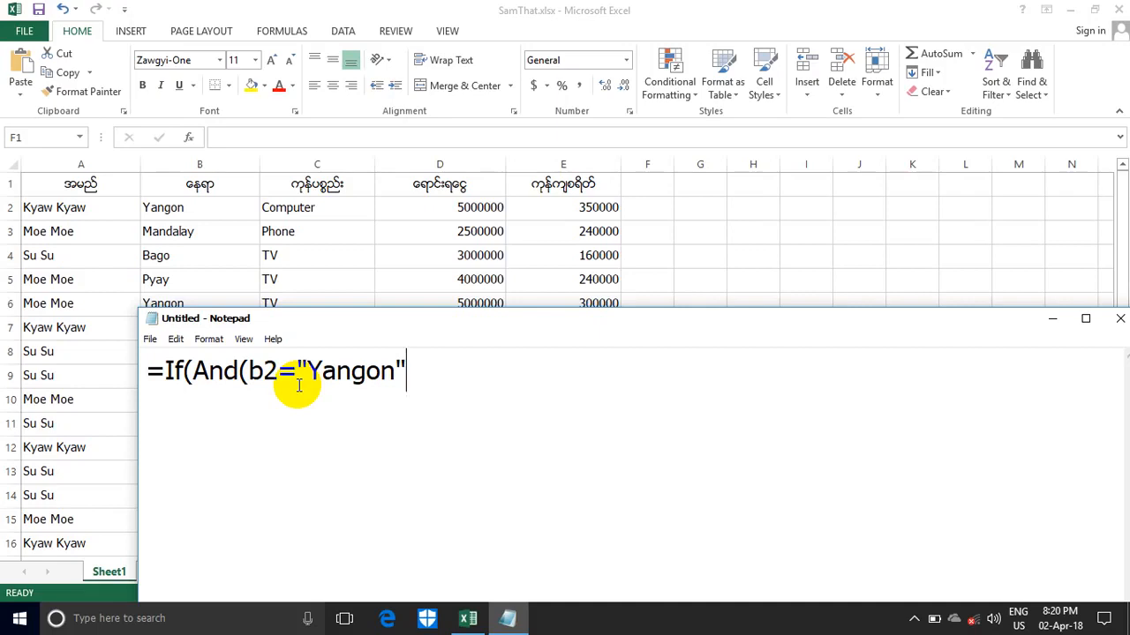
text(,)
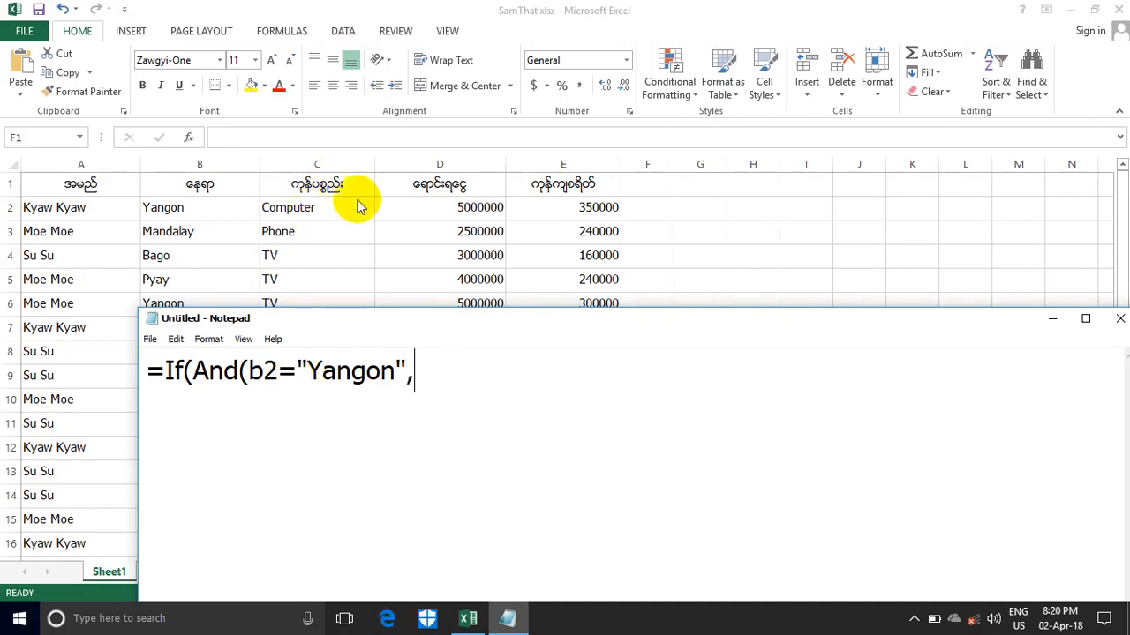
Complete the formula with the second condition C2="Phone", the true result "A" and an empty-text false result: =If(And(b2="Yangon",C2="Phone"),"A","").
text(C2=)
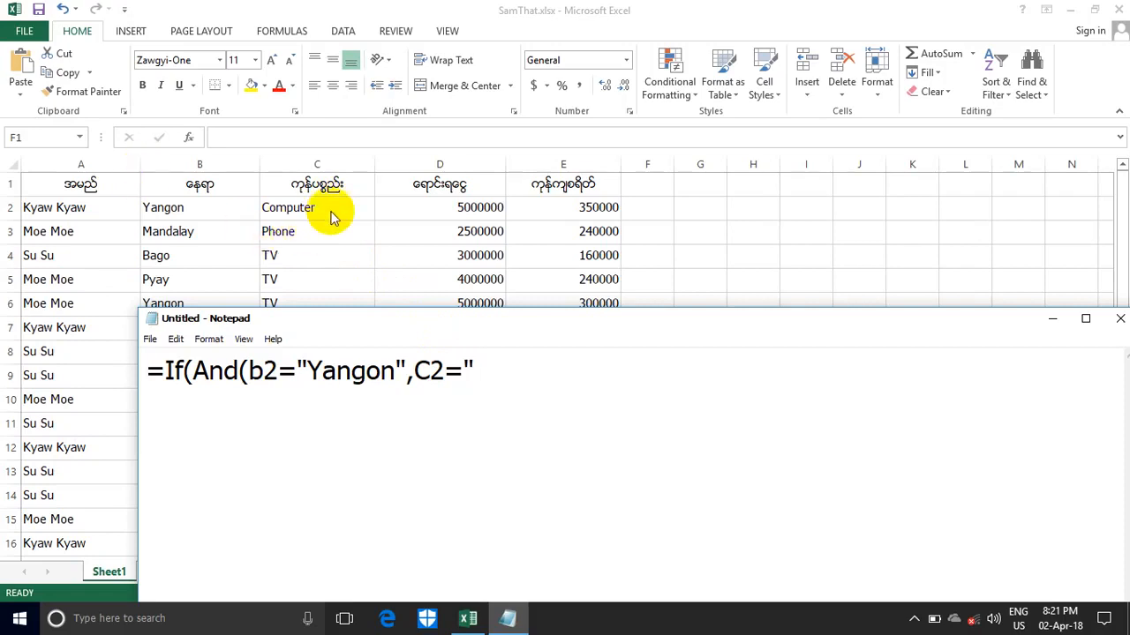
text(Phone)
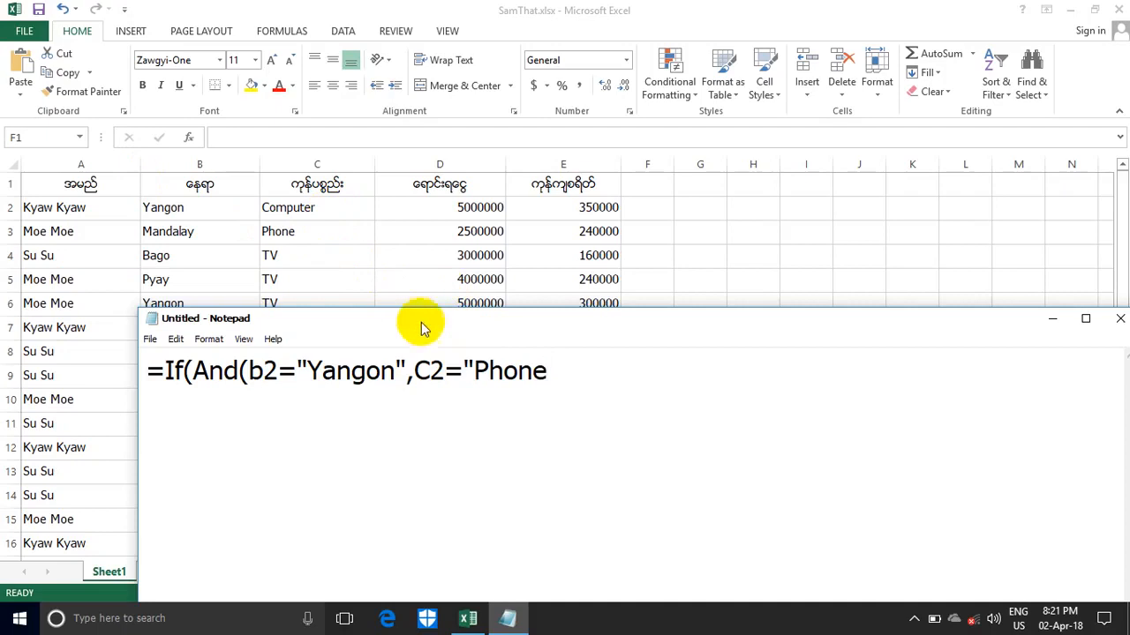
drag(490, 371, 545, 370)
click(555, 352)
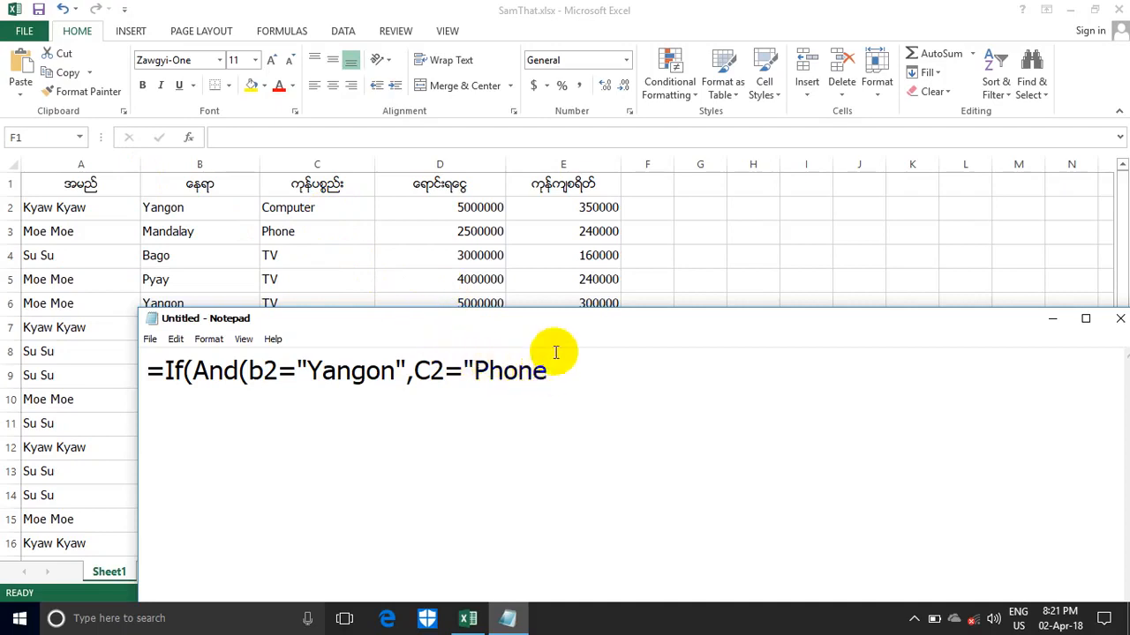
text(")
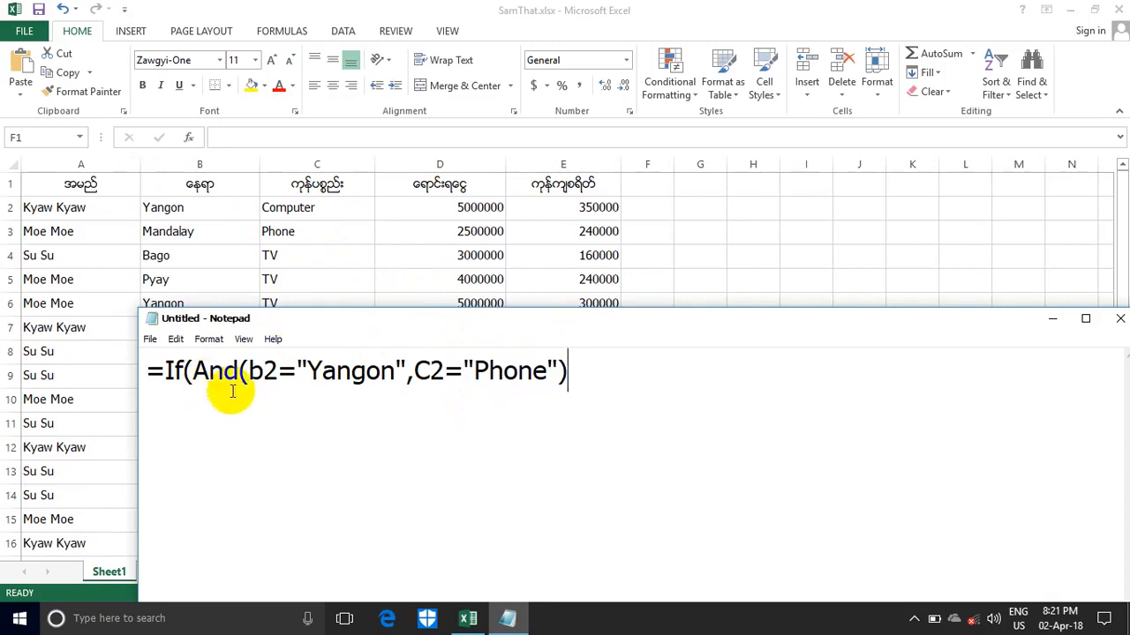
double_click(271, 371)
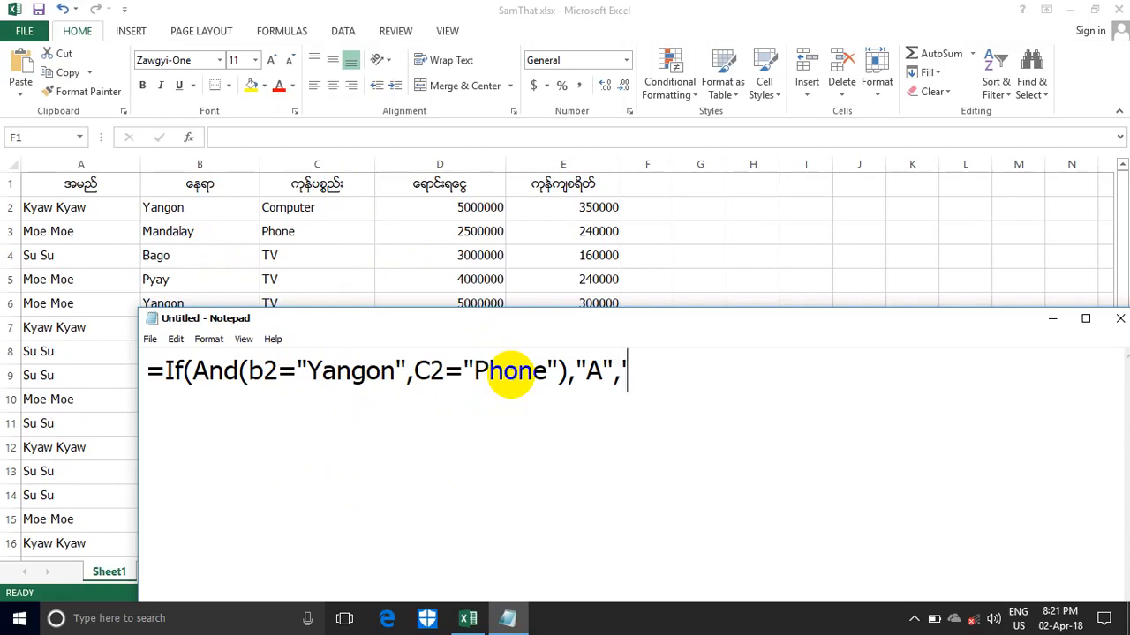
text(")
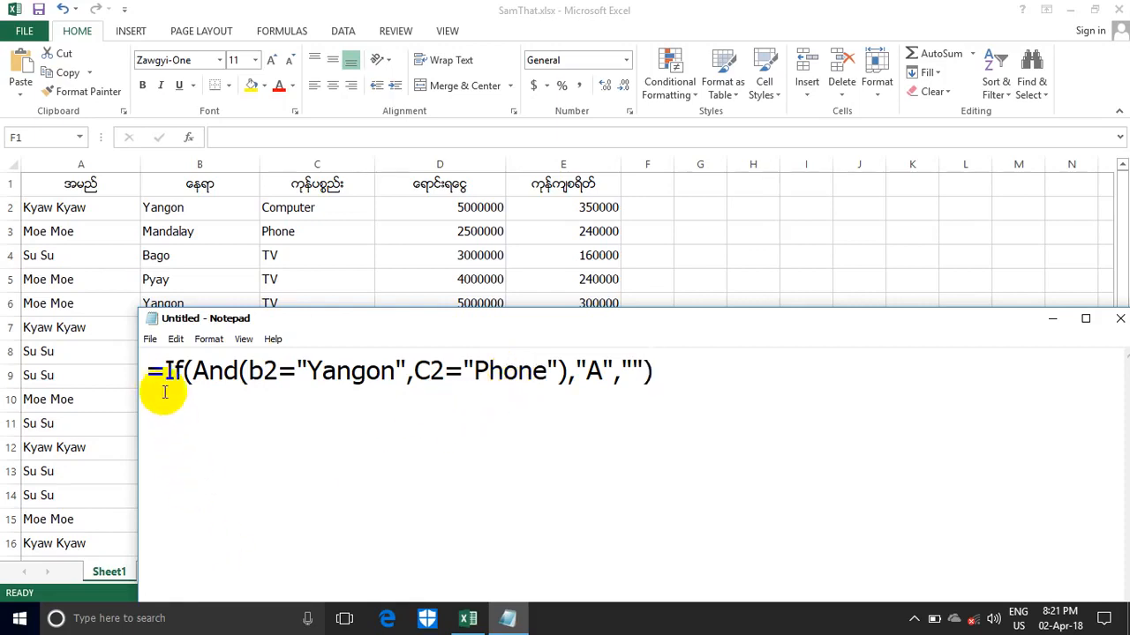
Copy the whole nested AND formula from the note.
drag(238, 375, 260, 377)
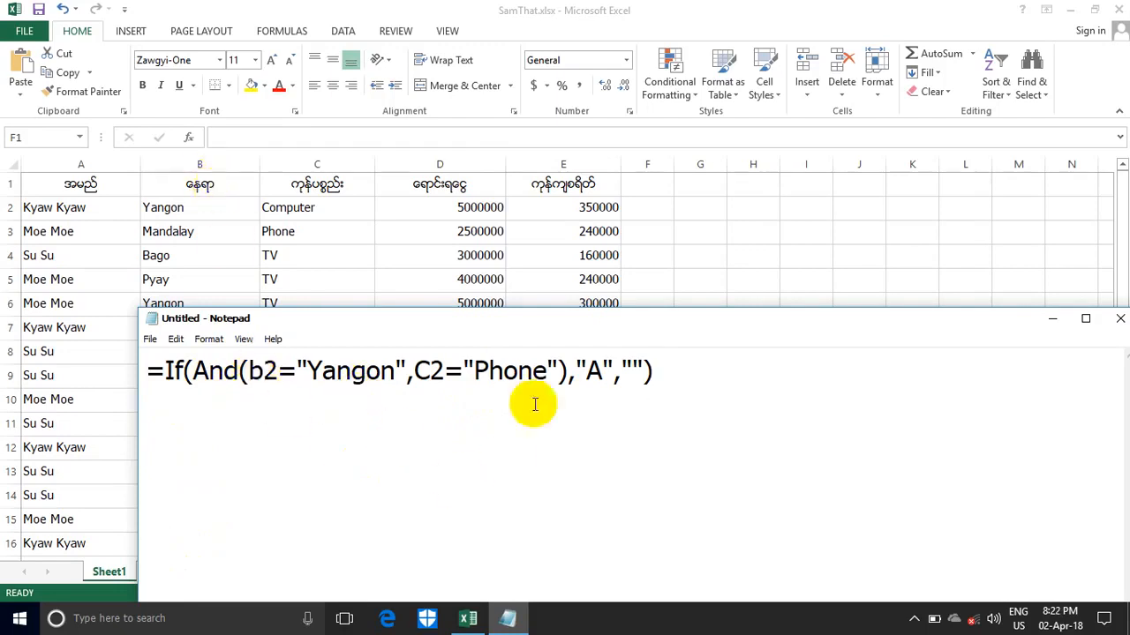
drag(474, 372, 488, 375)
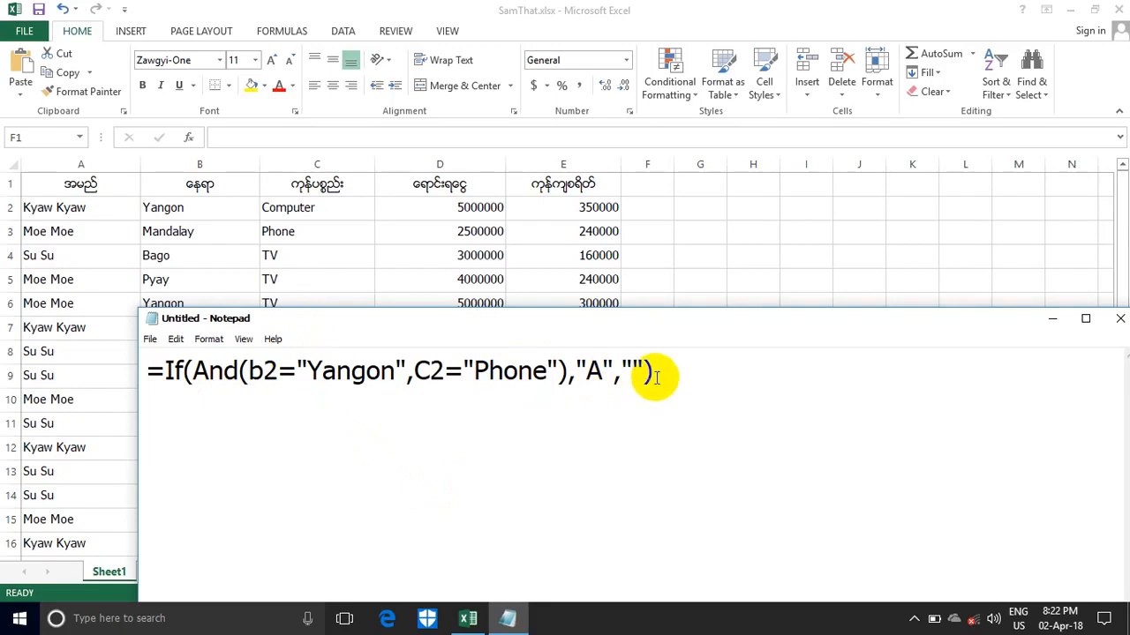
drag(653, 373, 120, 352)
right_click(233, 372)
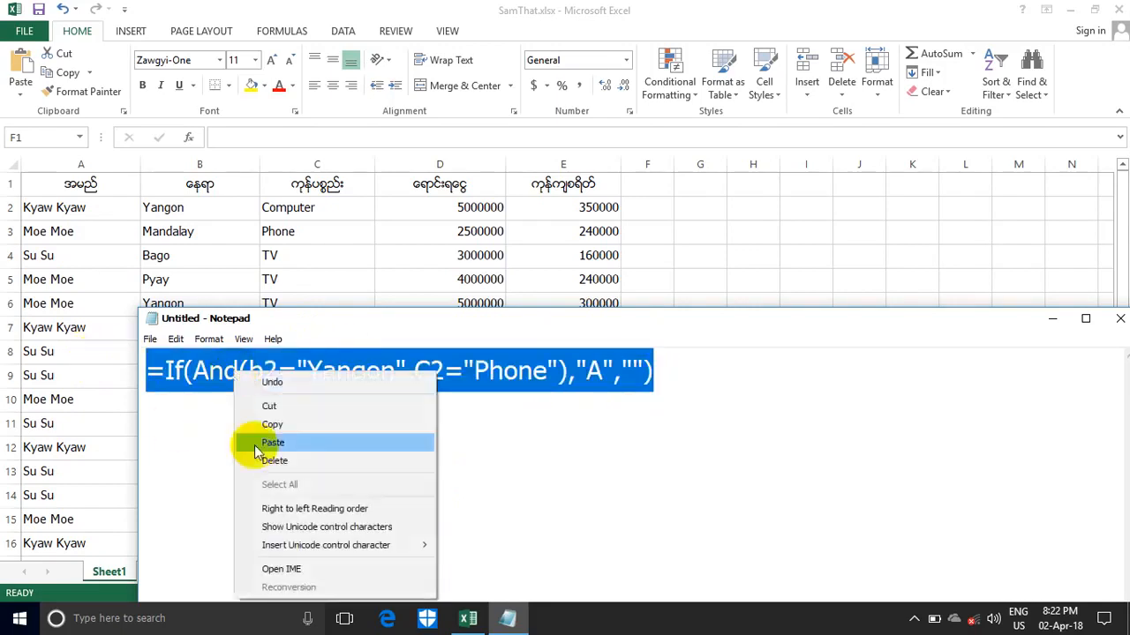
click(297, 425)
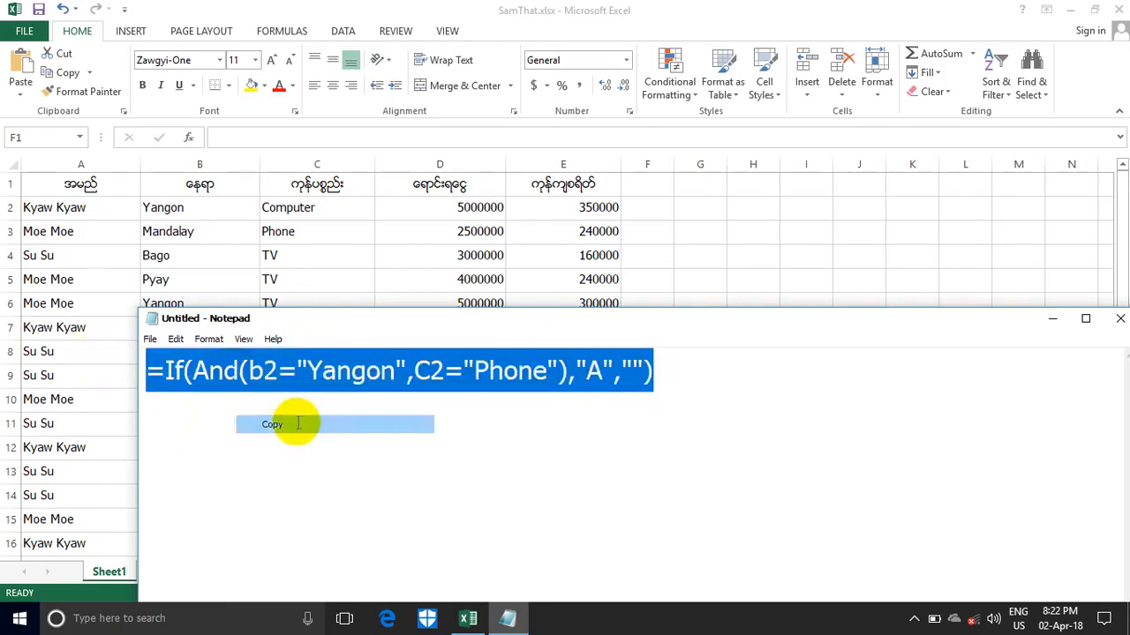
Minimize the note and enter the copied formula =If(And(b2="Yangon",C2="Phone"),"A","") in cell F2 of the Excel sheet.
click(1052, 318)
click(649, 214)
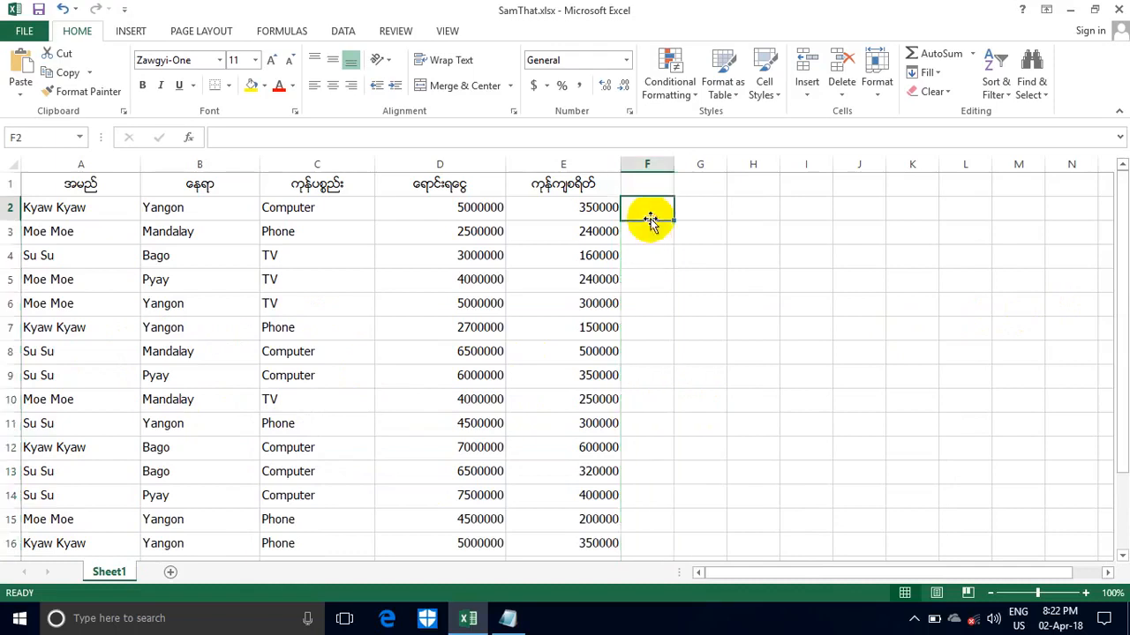
click(228, 137)
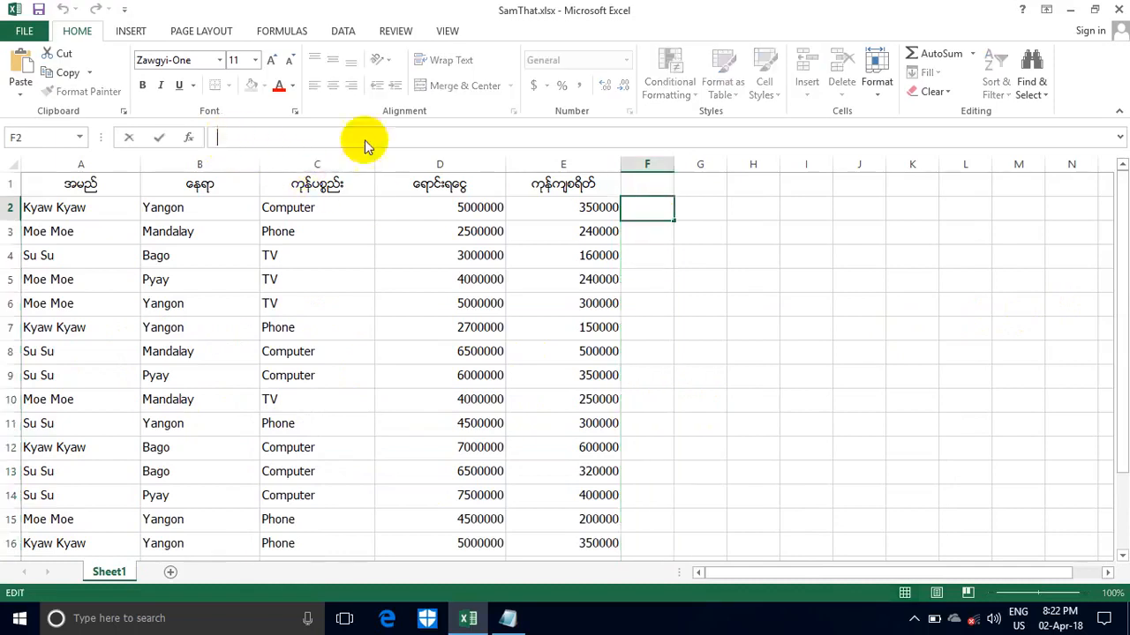
key(ctrl+v)
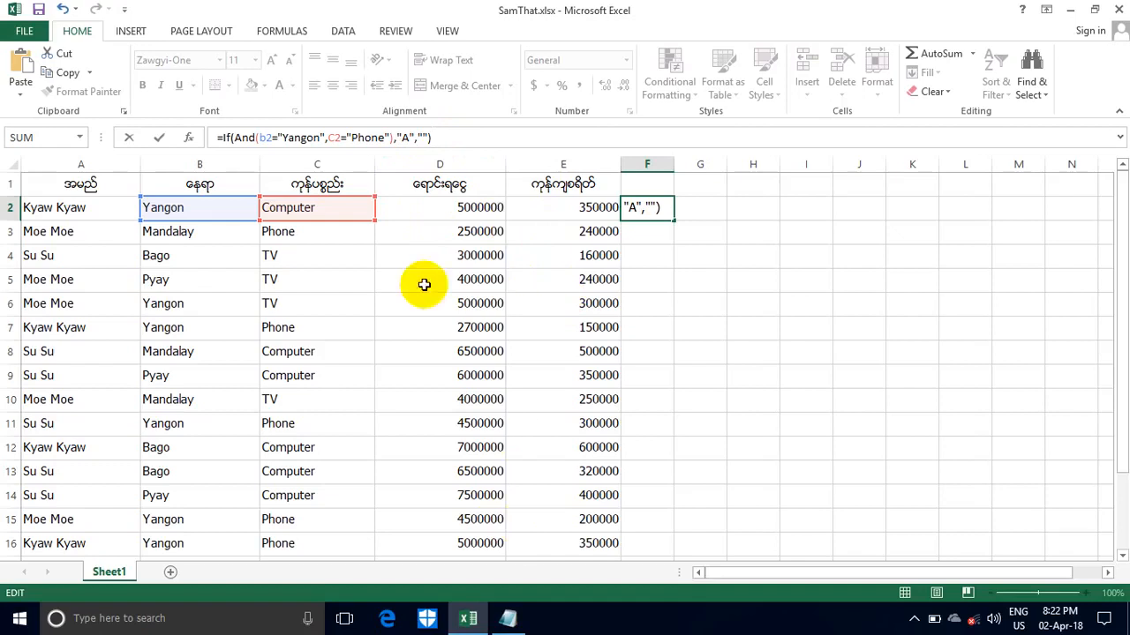
key(Return)
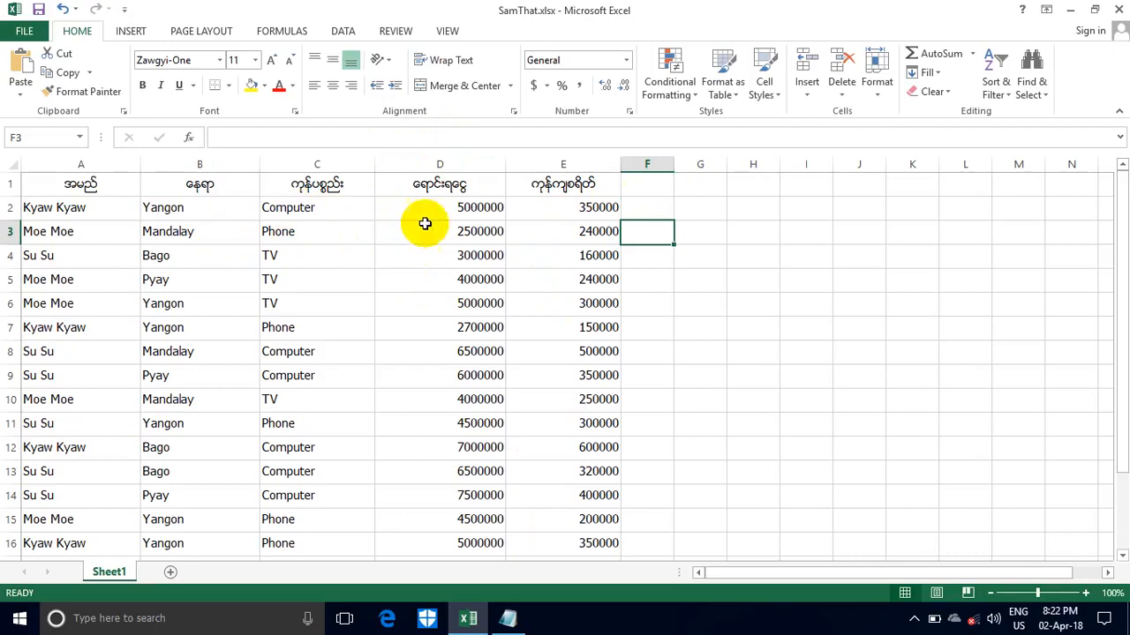
Check the AND formula in F2 and fill it down through F16.
click(665, 212)
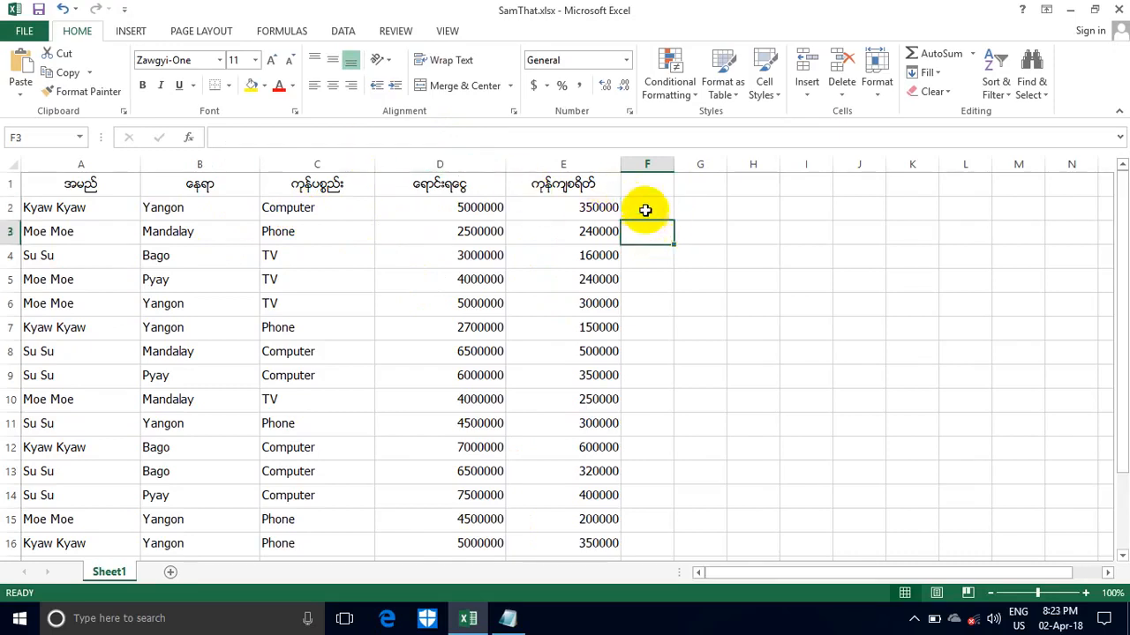
click(692, 207)
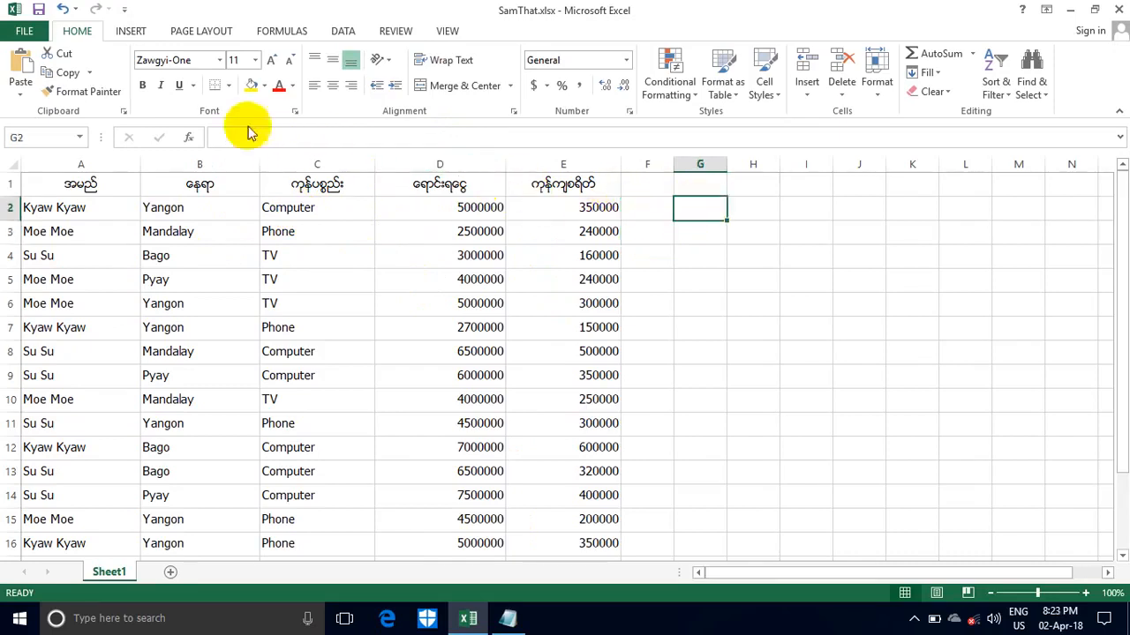
click(645, 208)
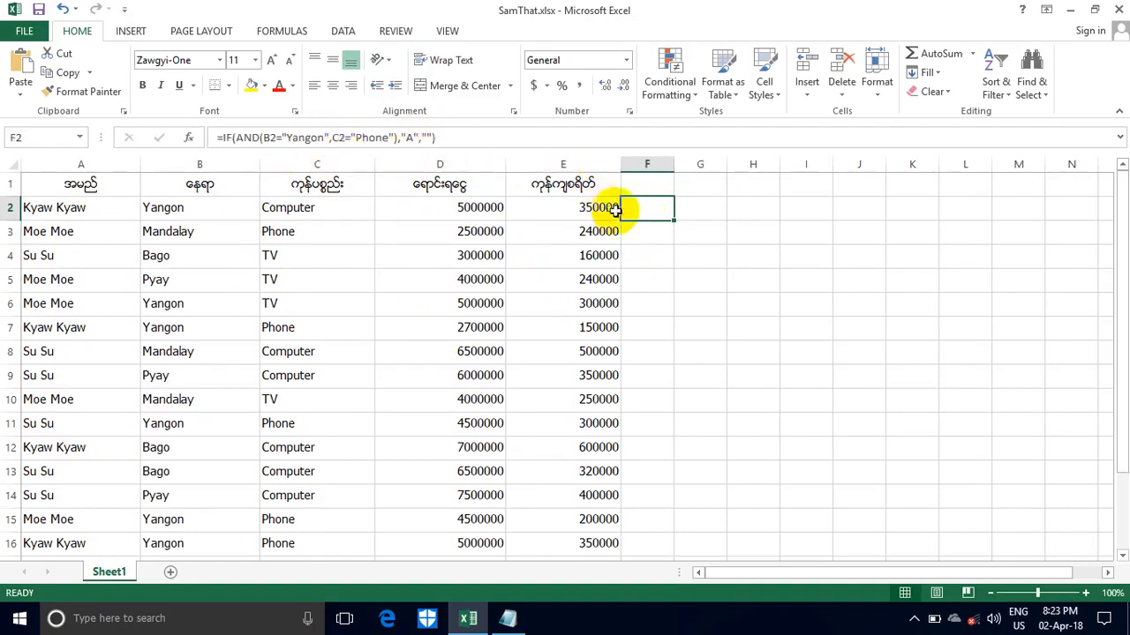
click(642, 235)
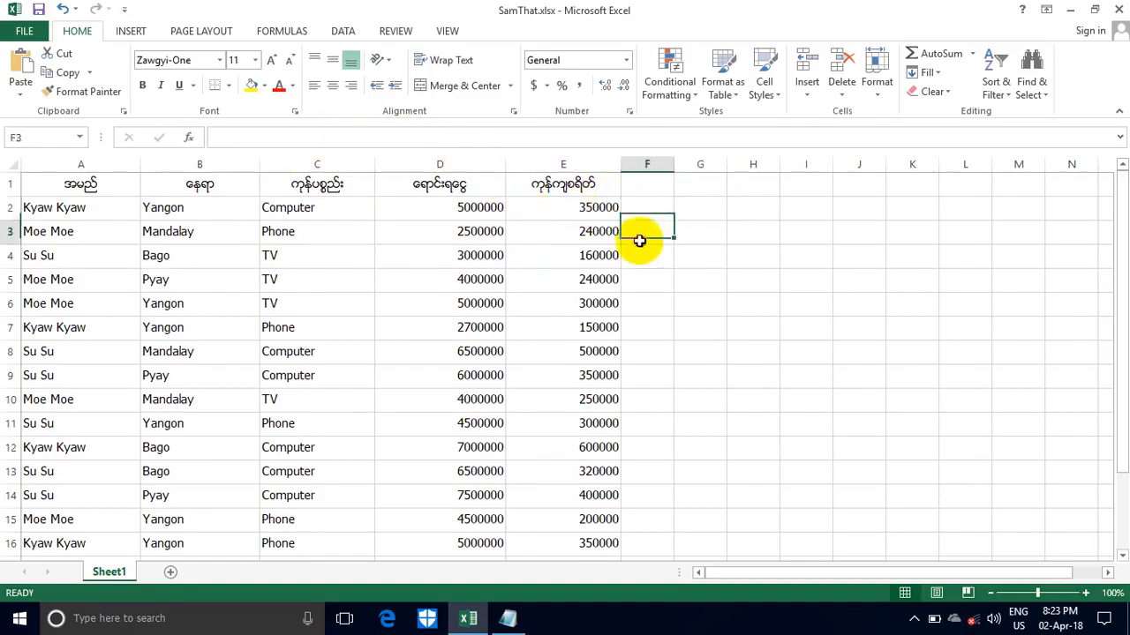
click(647, 209)
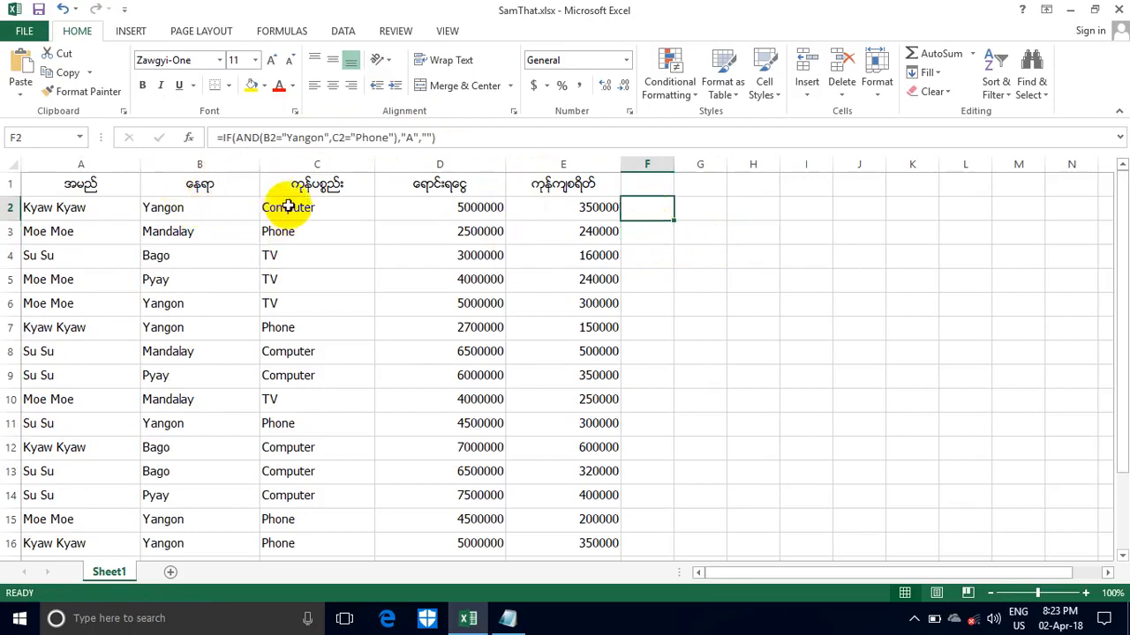
click(678, 212)
click(653, 212)
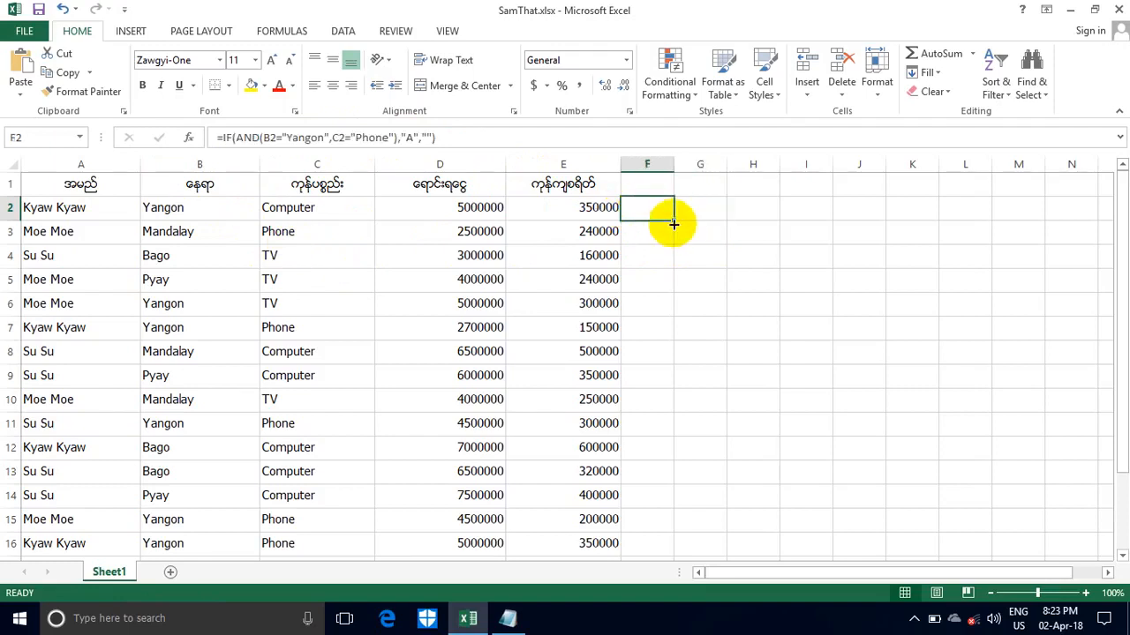
drag(673, 220, 664, 453)
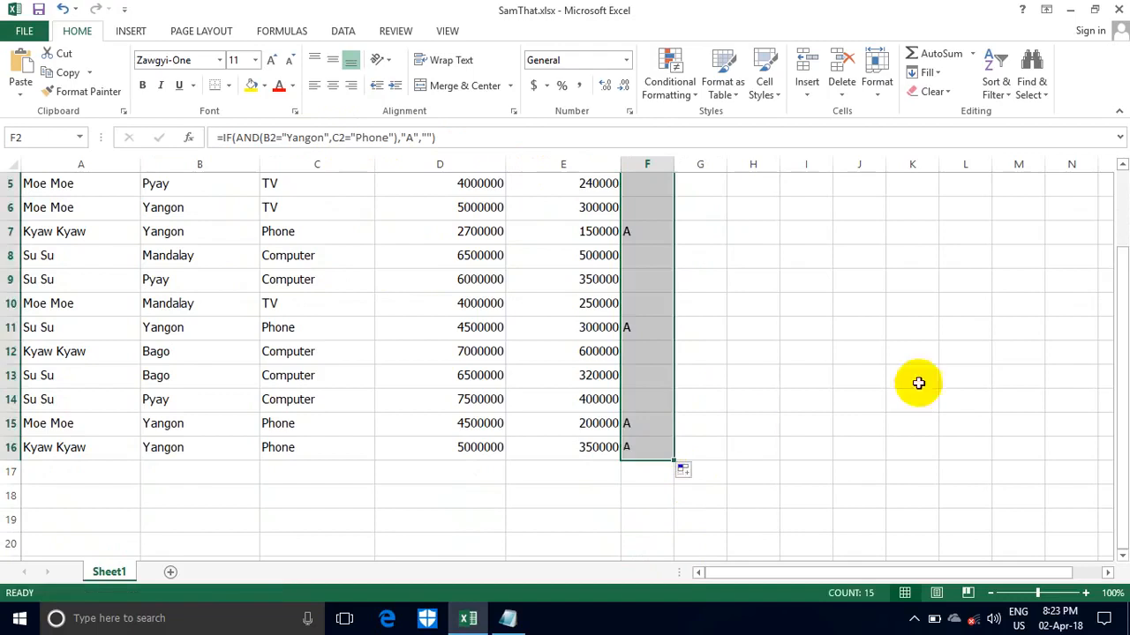
drag(1117, 385, 1114, 231)
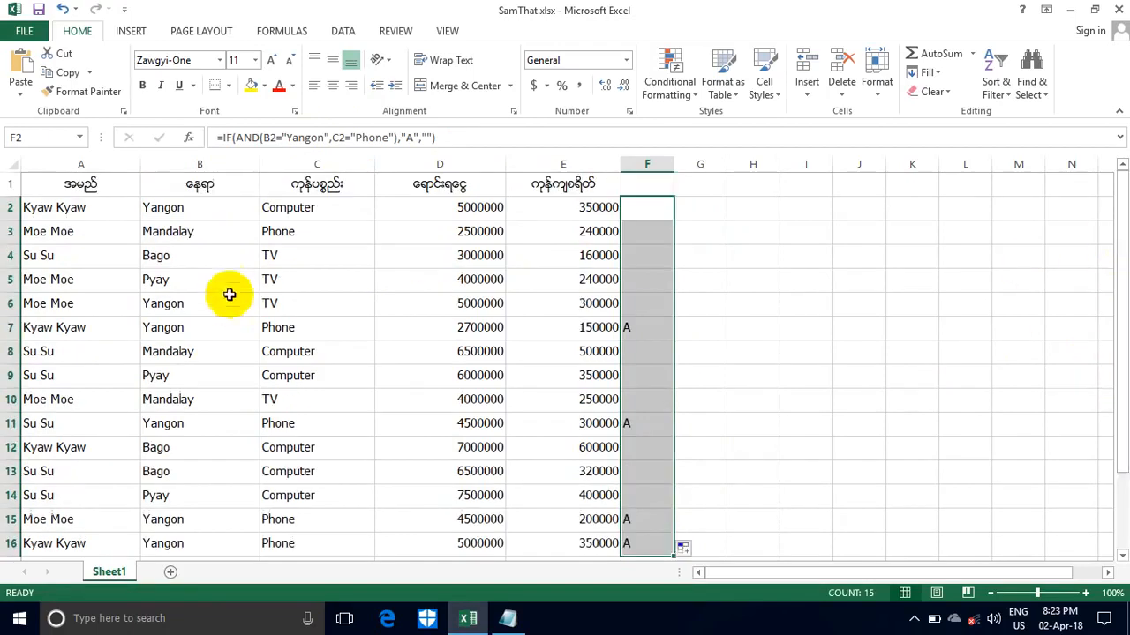
click(180, 233)
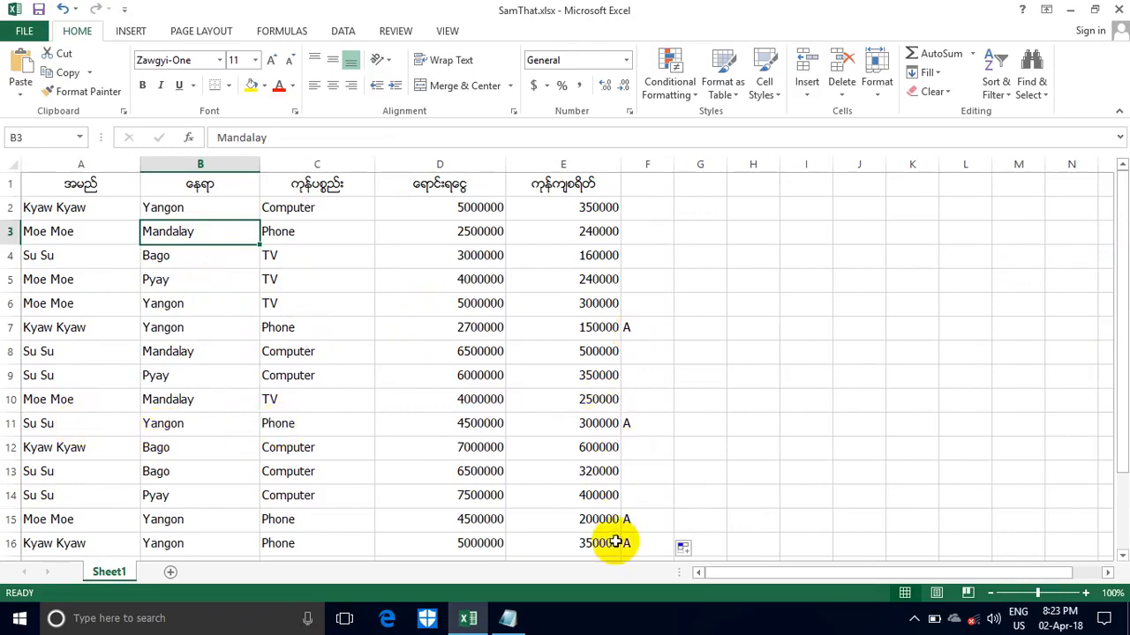
Switch to Notepad and replace the AND formula with a three-line list: IF, IF OR, IF and.
mouse_move(504, 615)
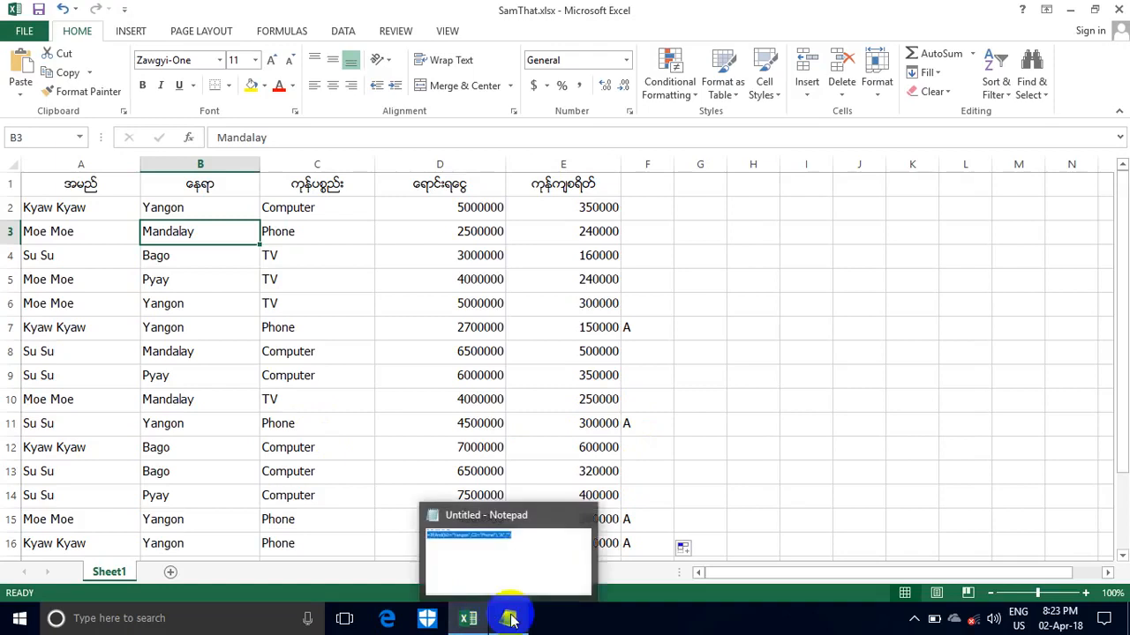
click(506, 619)
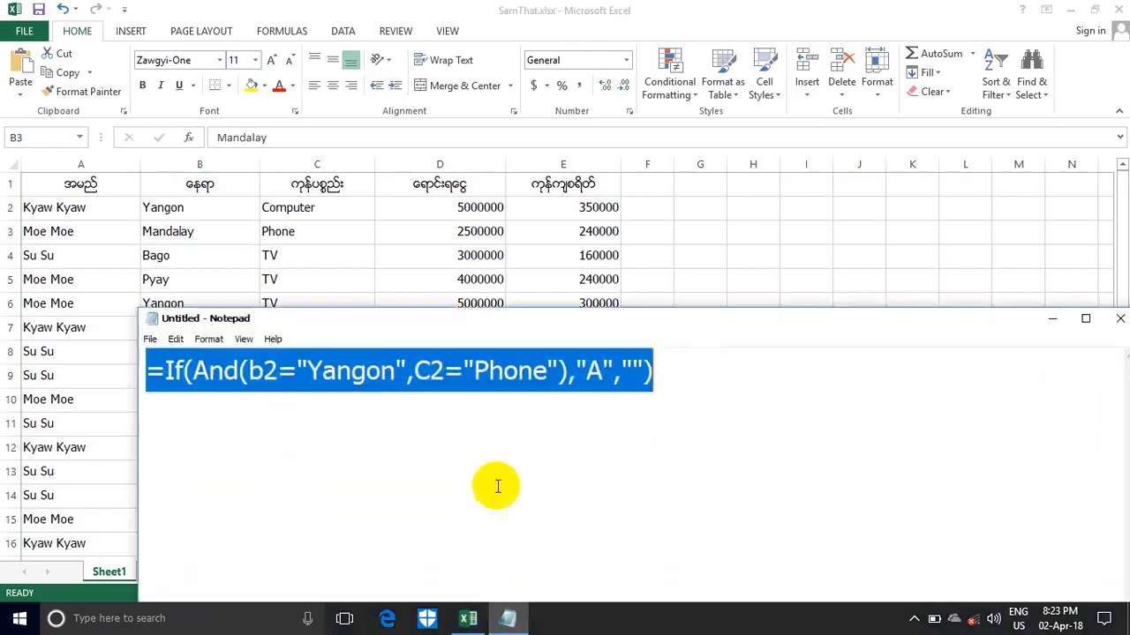
key(ctrl+x)
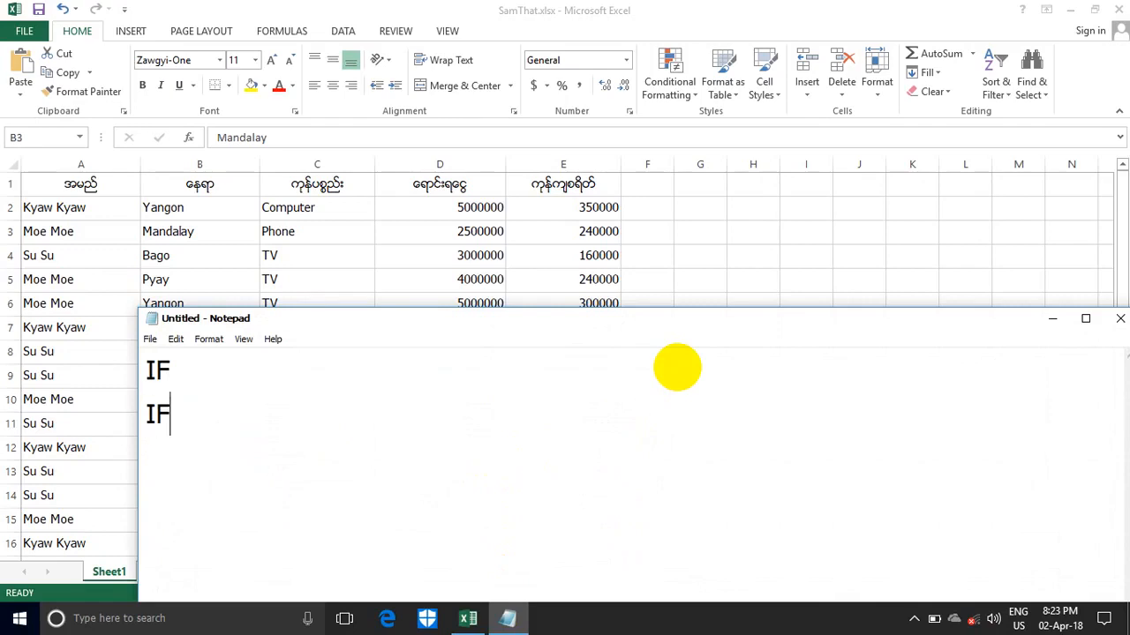
text(OR)
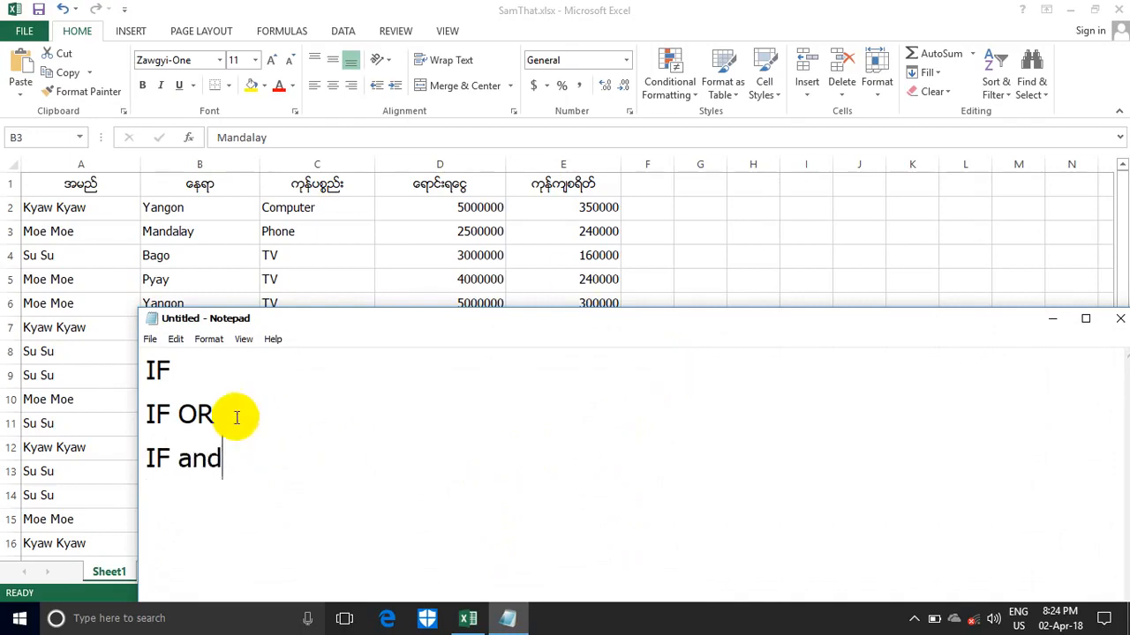
Reposition the note window below the first three data rows, and minimize both the Notepad and Excel windows to the desktop.
drag(323, 325, 274, 225)
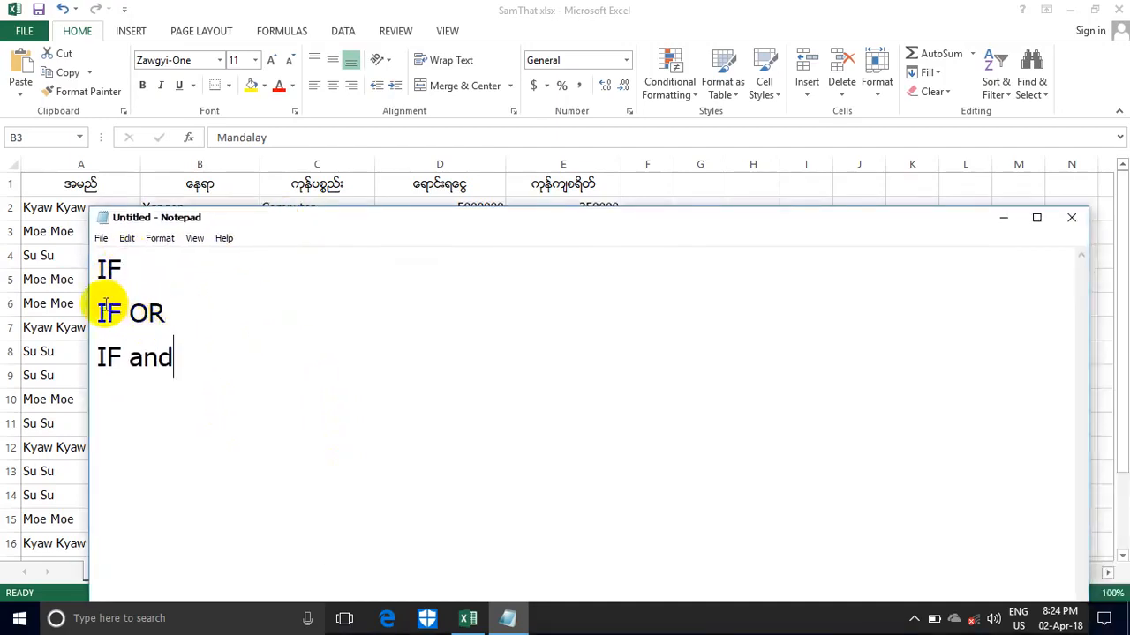
double_click(150, 313)
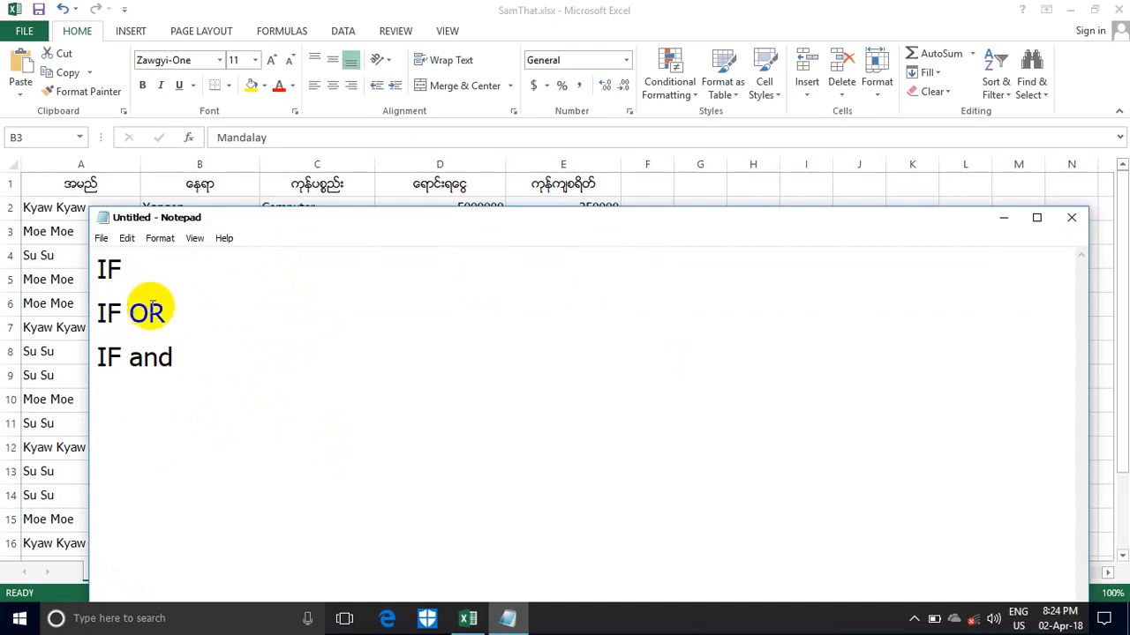
double_click(137, 355)
click(138, 358)
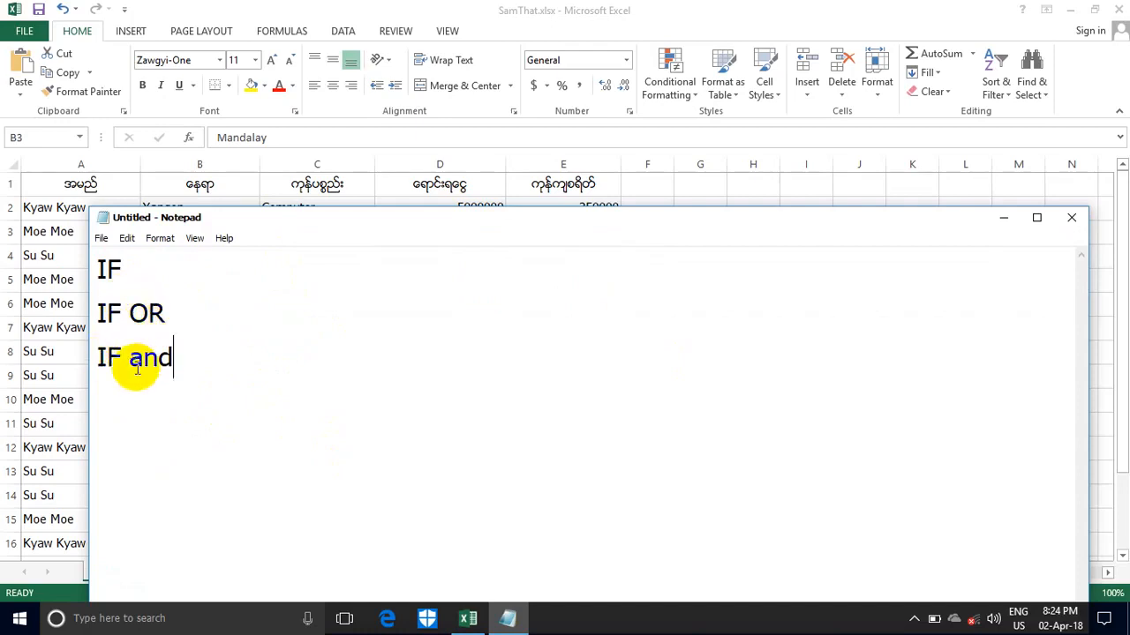
click(291, 237)
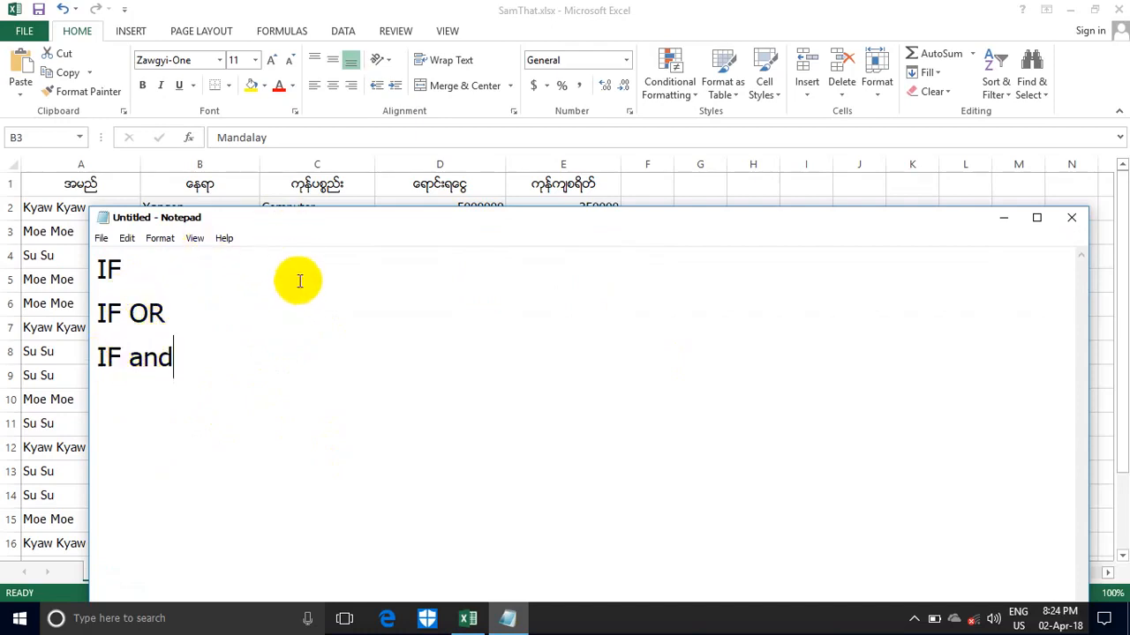
drag(323, 225, 312, 293)
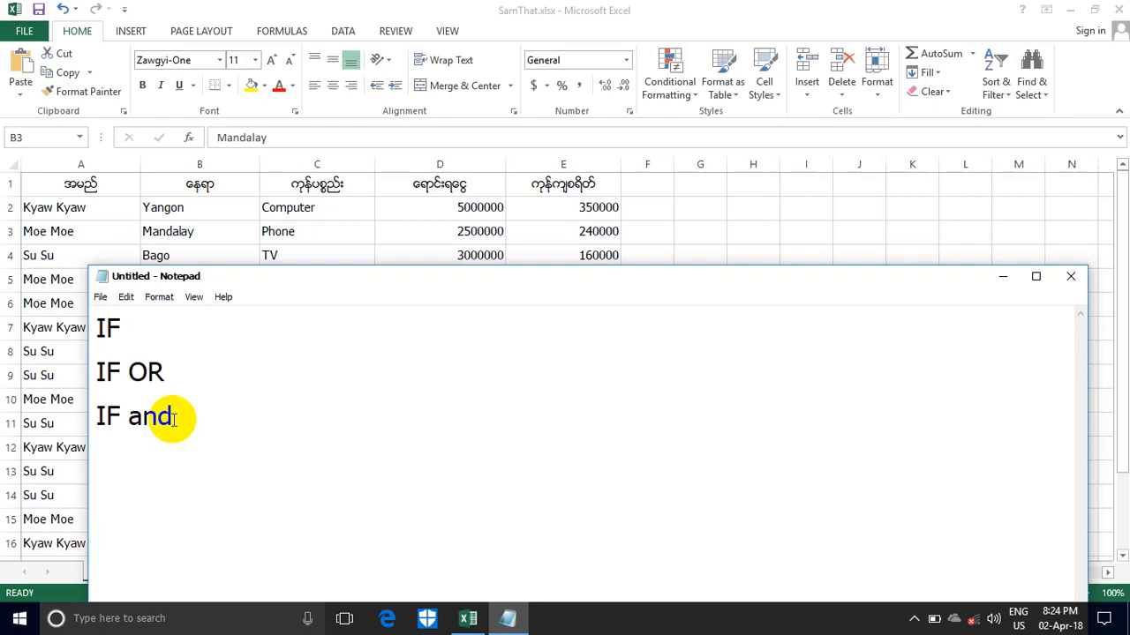
click(1003, 277)
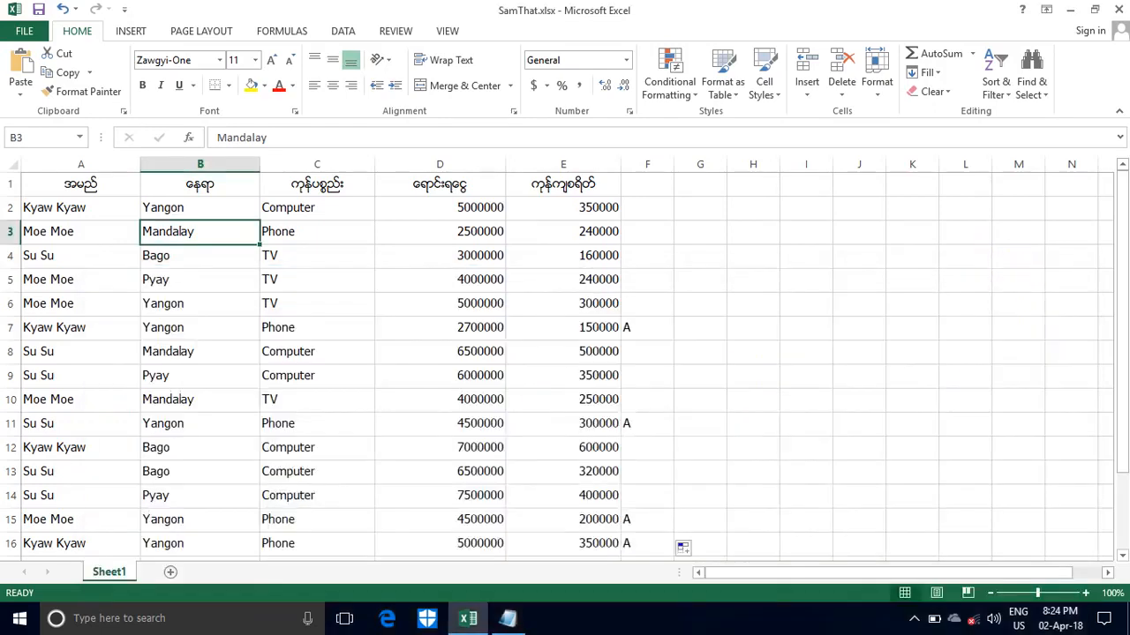
click(1078, 10)
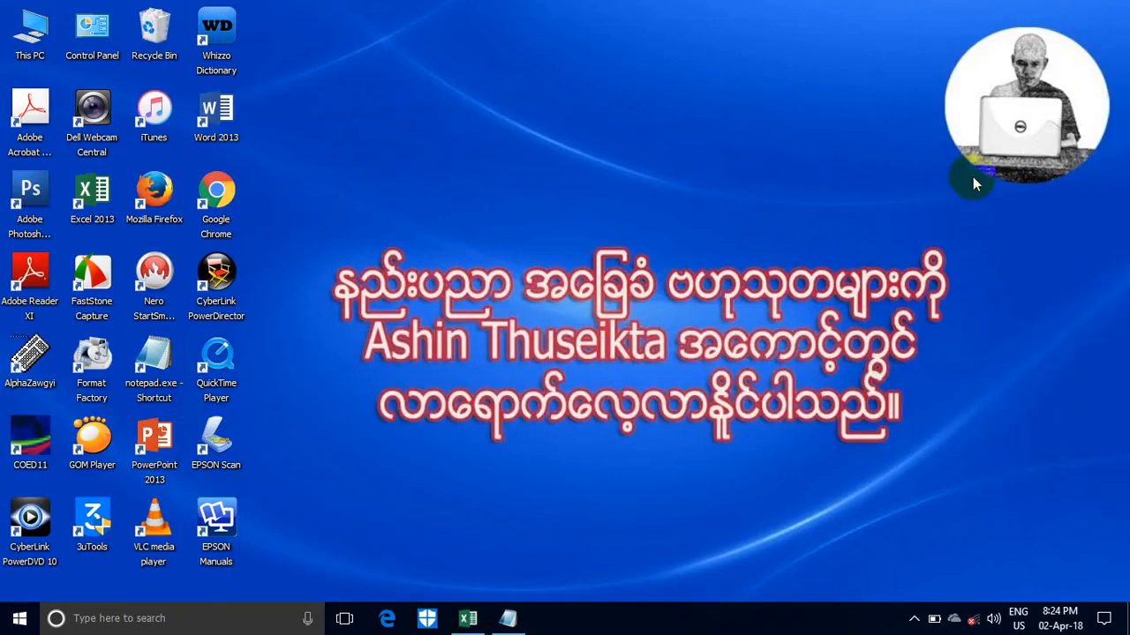